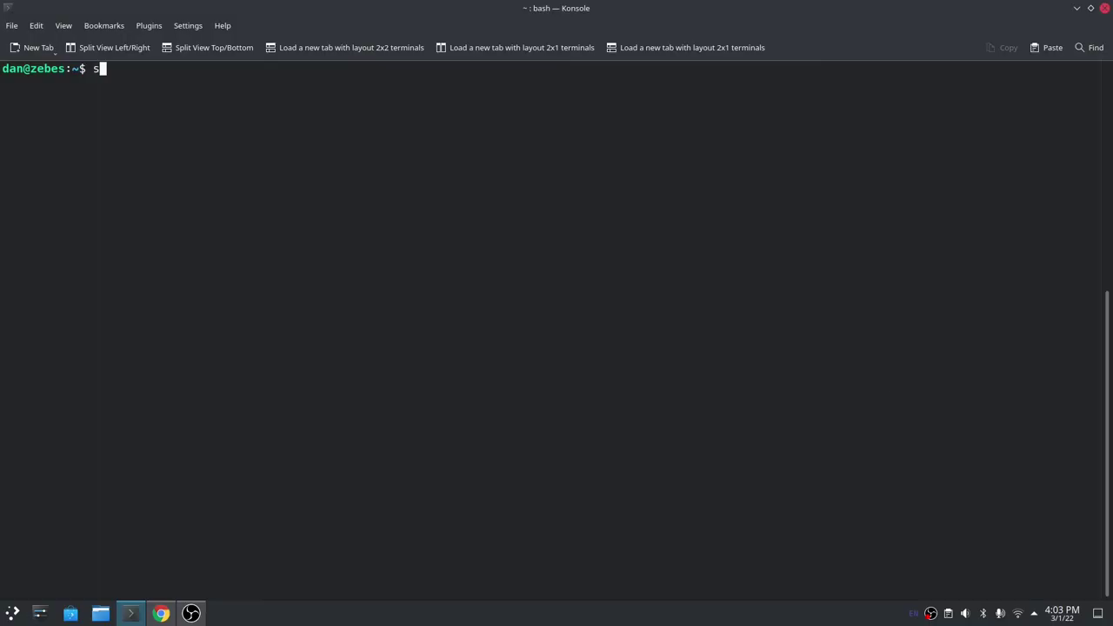
pyautogui.write('pi@192.168.3.200')
pyautogui.press('Return')
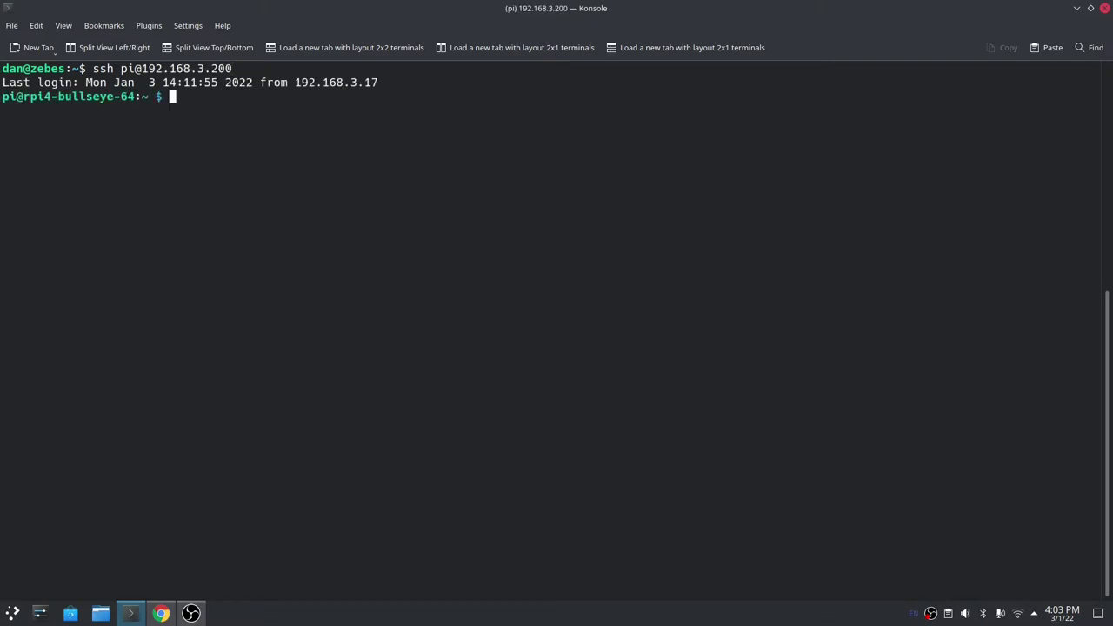
pyautogui.write('sudo /opt/retronas/retronas.sh')
pyautogui.press('Return')
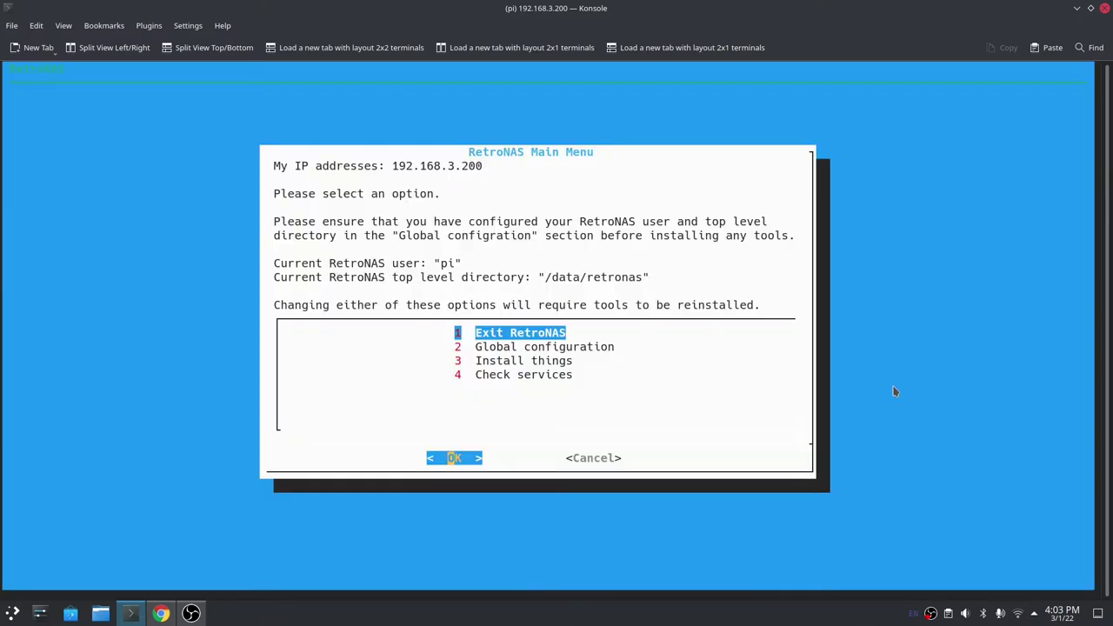
# Choose Install things in the RetroNAS main menu to begin the Cockpit installation.
pyautogui.press('Down')
pyautogui.press('Down')
pyautogui.press('Return')
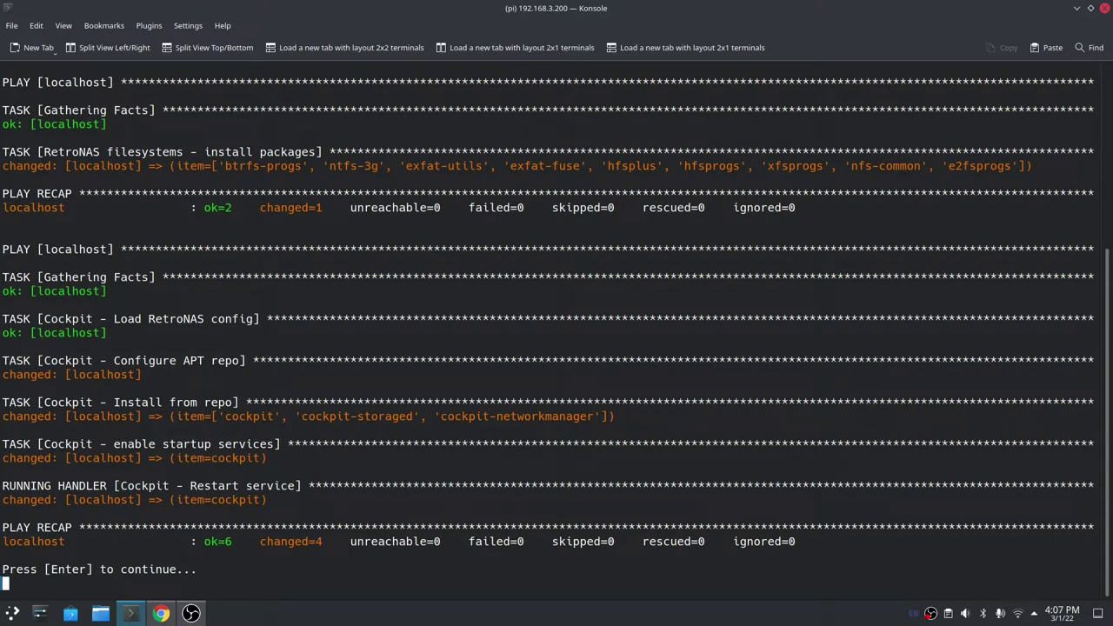
# Back at the main menu, check the 51 Cockpit service status, confirming cockpit.service is active (running).
pyautogui.press('Return')
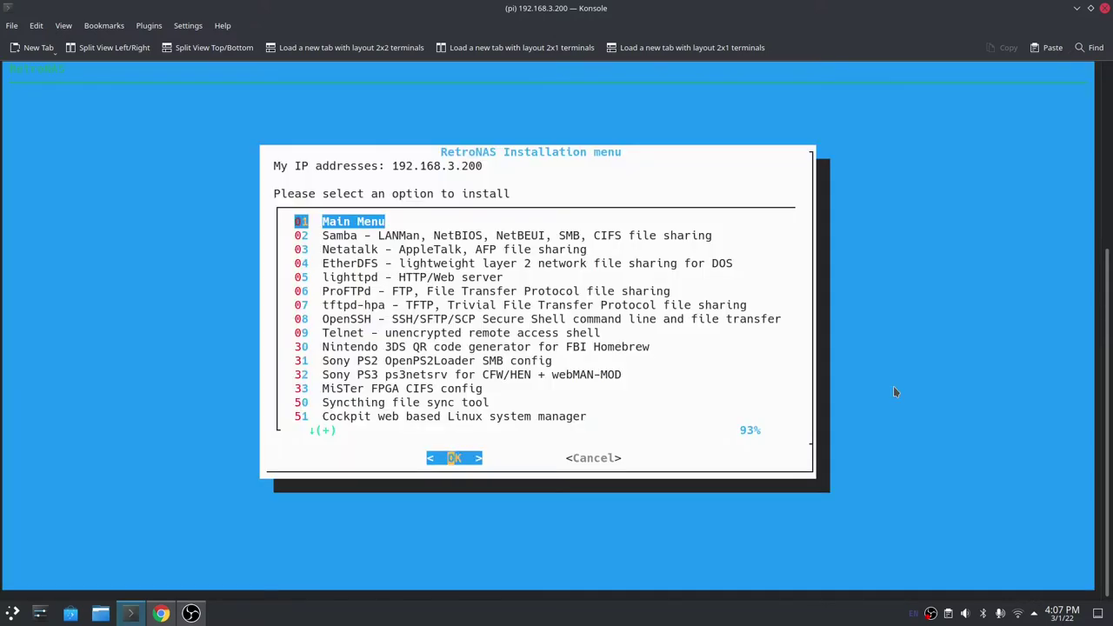
pyautogui.press('Return')
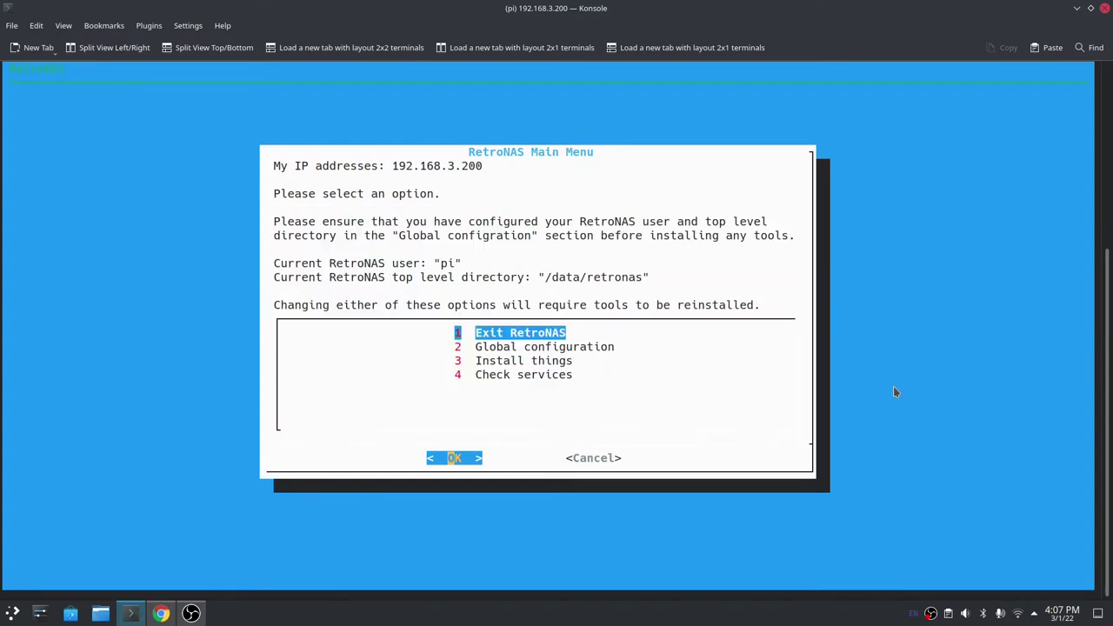
pyautogui.press('Down')
pyautogui.press('Down')
pyautogui.press('Down')
pyautogui.press('Return')
pyautogui.press('Down')
pyautogui.press('Down')
pyautogui.press('Down')
pyautogui.press('Down')
pyautogui.press('Down')
pyautogui.press('Down')
pyautogui.press('Down')
pyautogui.press('Down')
pyautogui.press('Down')
pyautogui.press('Down')
pyautogui.press('Return')
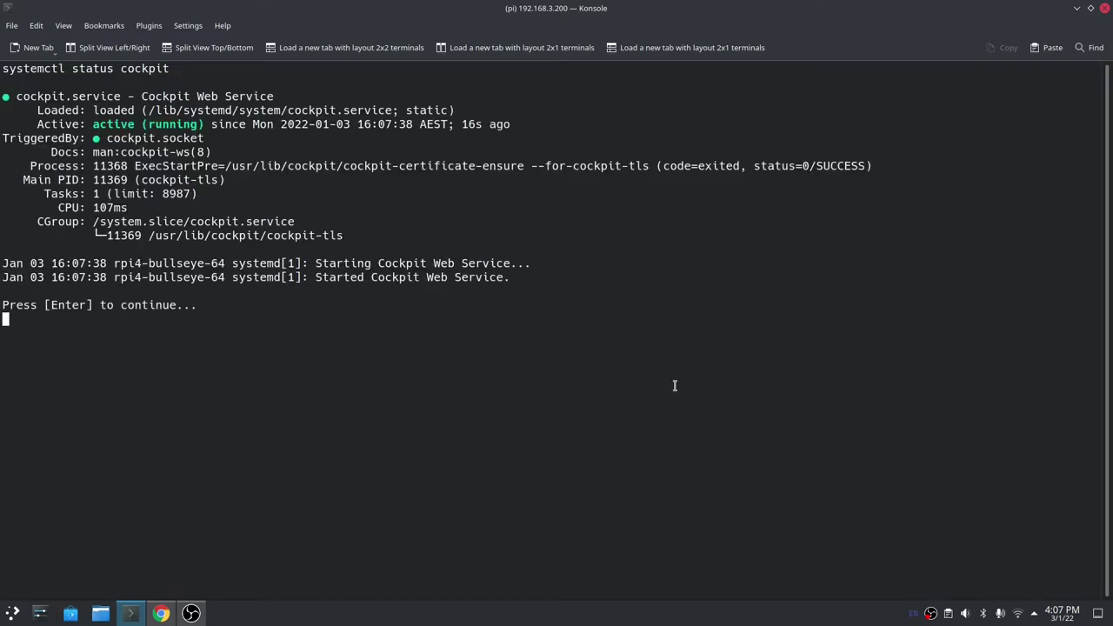
pyautogui.press('Return')
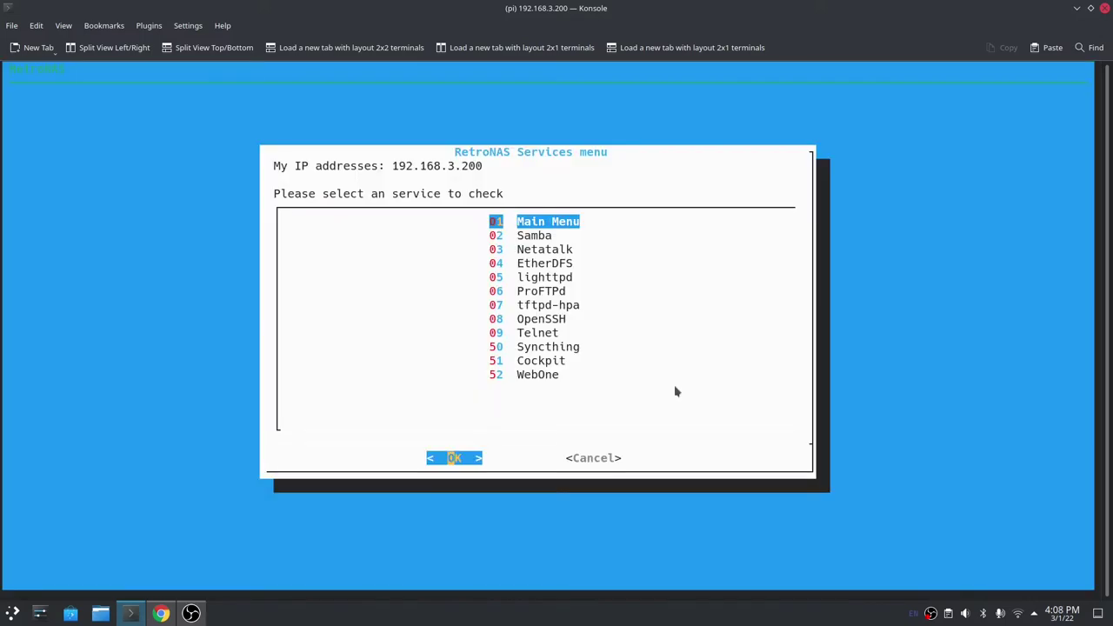
# In Chrome, load 192.168.3.200:9090/ and expand Advanced on the certificate warning.
pyautogui.click(161, 613)
pyautogui.click(280, 35)
pyautogui.write('192.168.3.20')
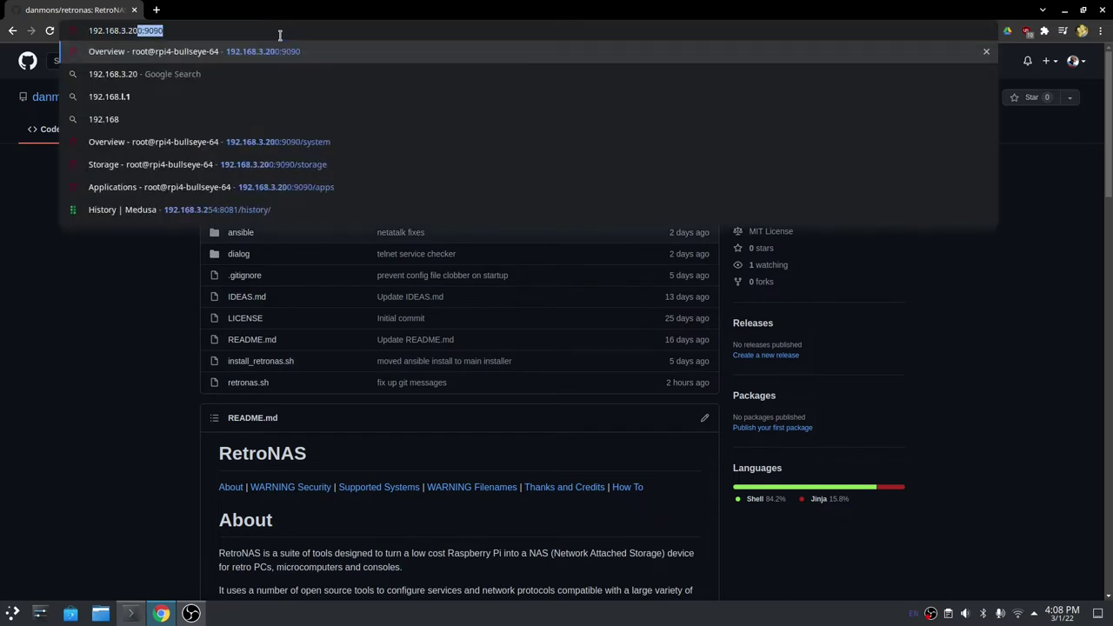
pyautogui.write('0:9090/')
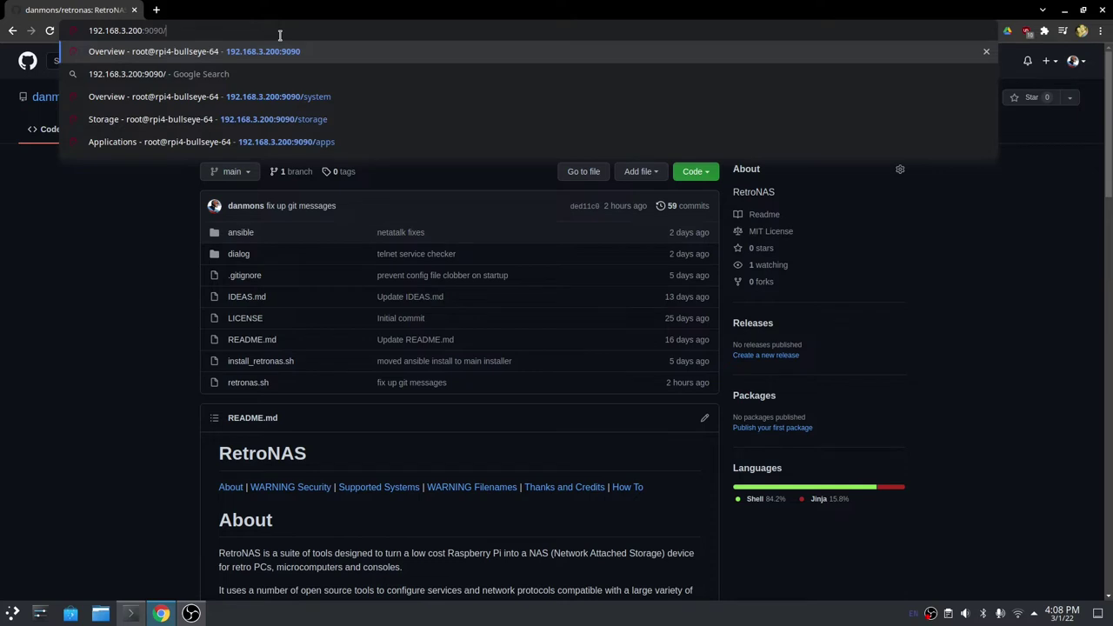
pyautogui.press('Return')
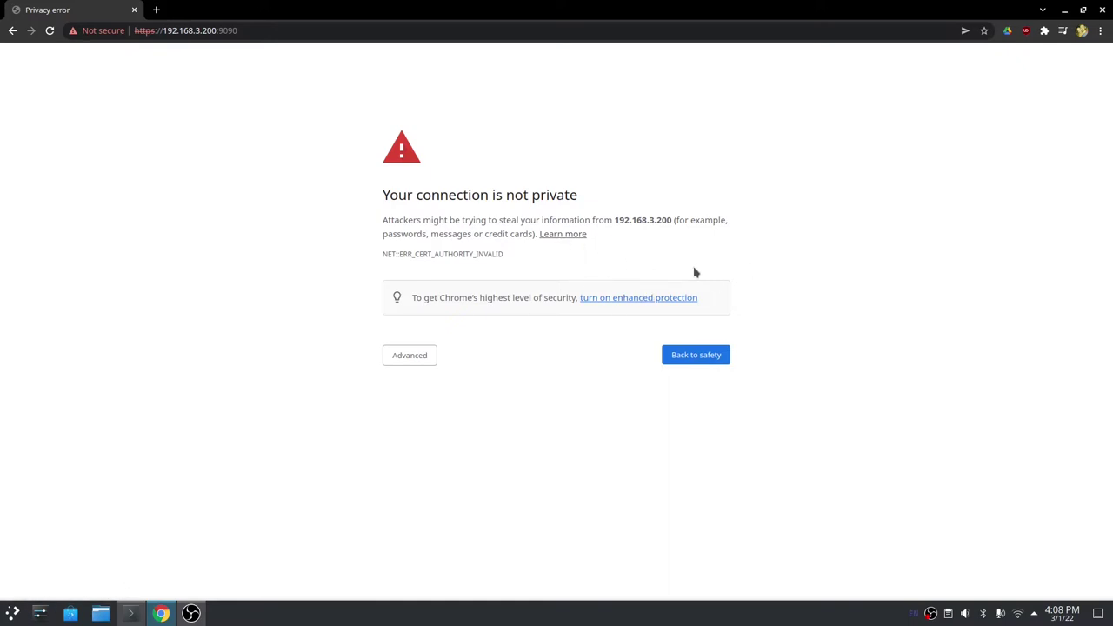
pyautogui.click(401, 355)
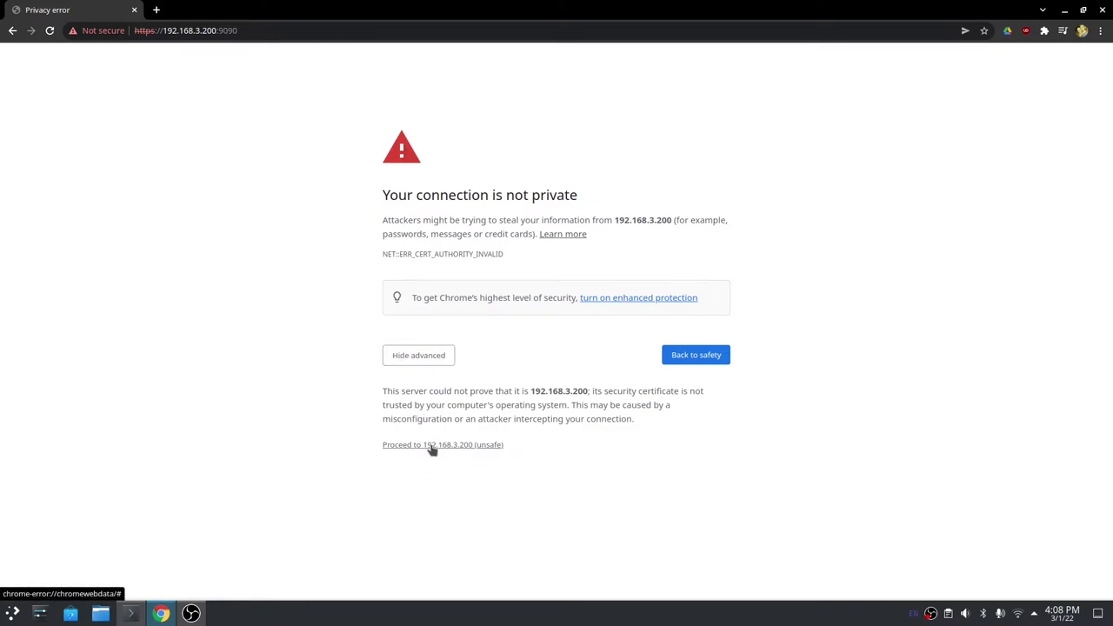
# Proceed past the certificate warning and log into Cockpit as root with the account password.
pyautogui.click(431, 446)
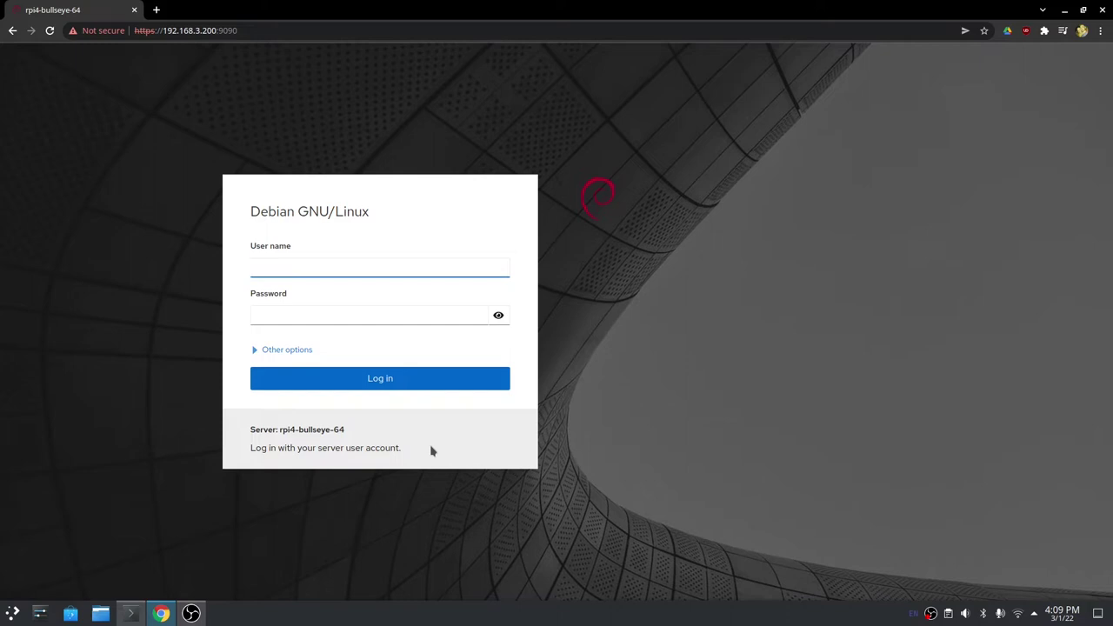
pyautogui.write('root')
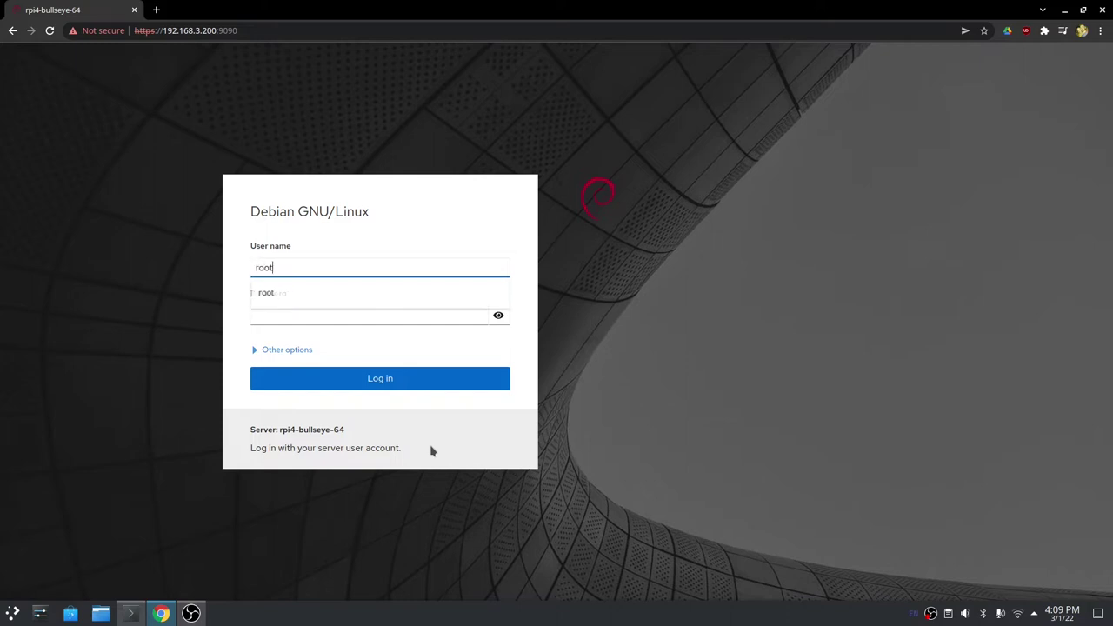
pyautogui.press('Tab')
pyautogui.write('••')
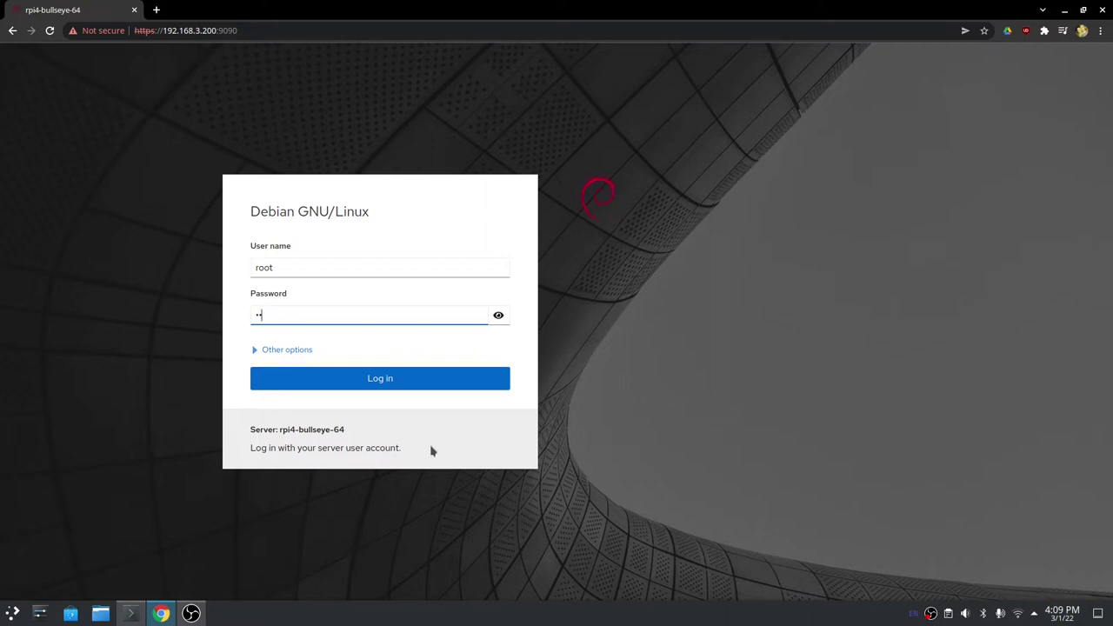
pyautogui.press('Return')
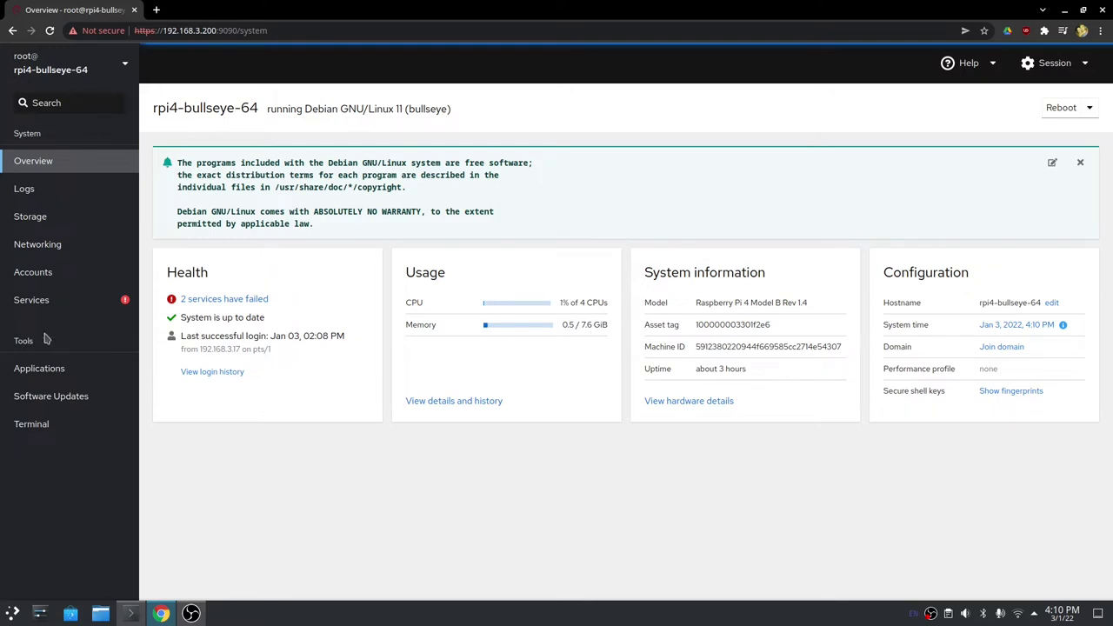
# Review the Cockpit Services list, where console-setup and resize2fs_once failed to start.
pyautogui.click(97, 307)
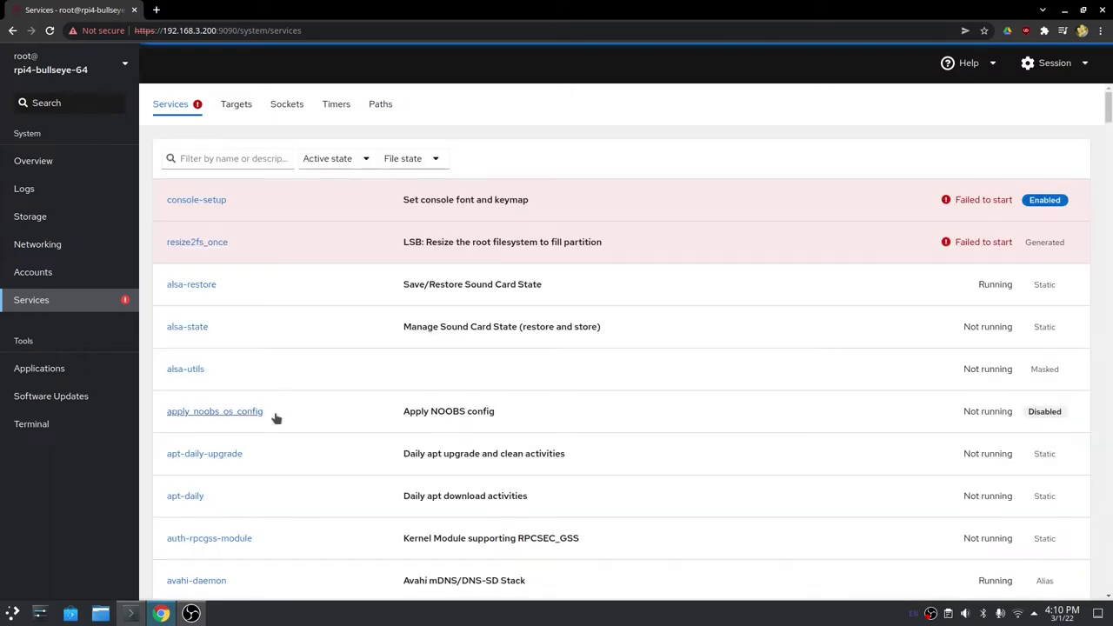
pyautogui.scroll(-1, 321, 367)
pyautogui.scroll(-5, 299, 368)
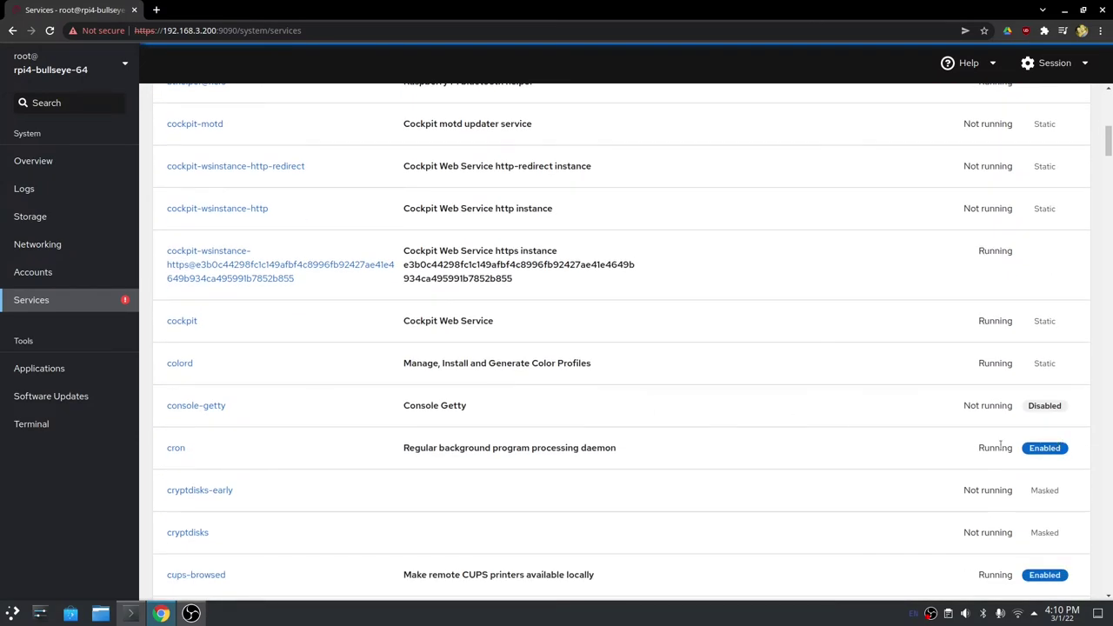
pyautogui.scroll(-5, 716, 416)
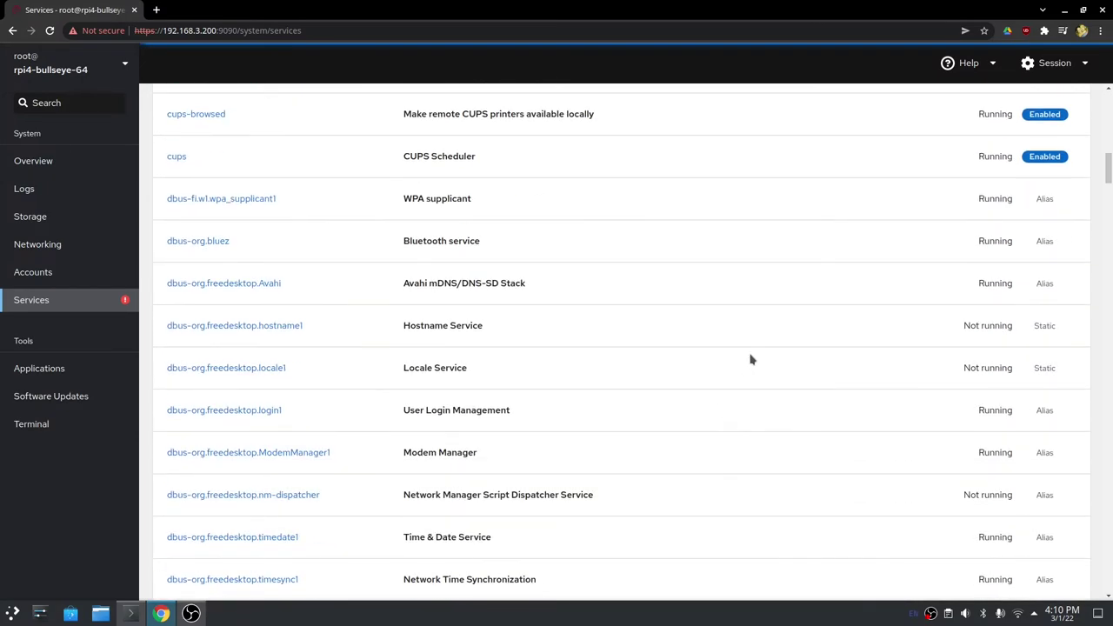
pyautogui.scroll(12, 745, 356)
pyautogui.scroll(1, 745, 356)
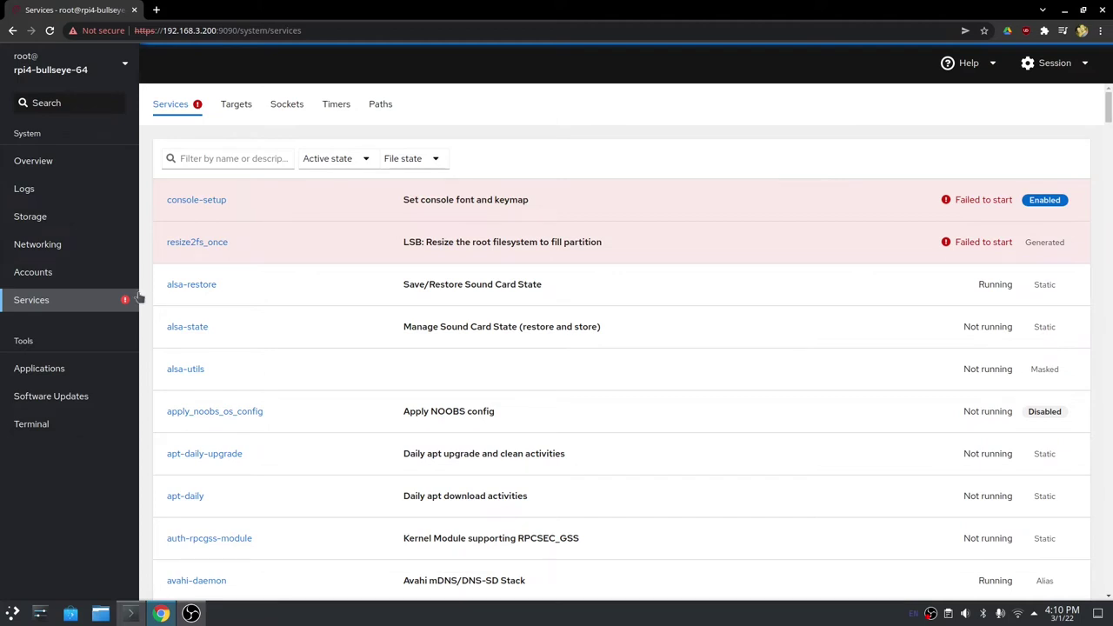
# View the eth0 interface details under Networking and select its IP address.
pyautogui.click(57, 244)
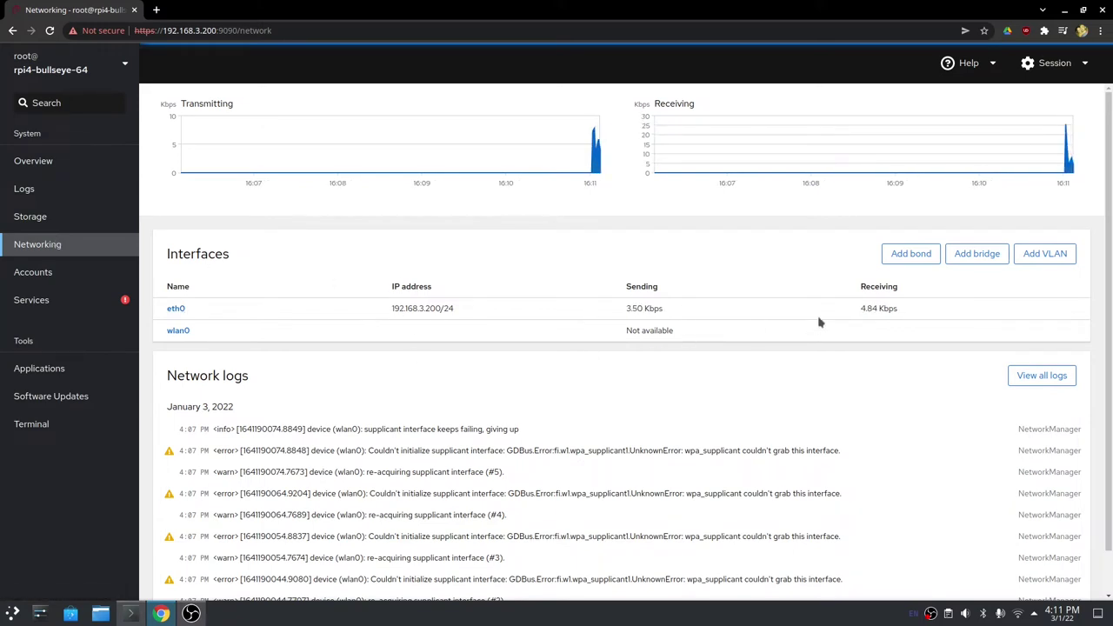
pyautogui.click(176, 309)
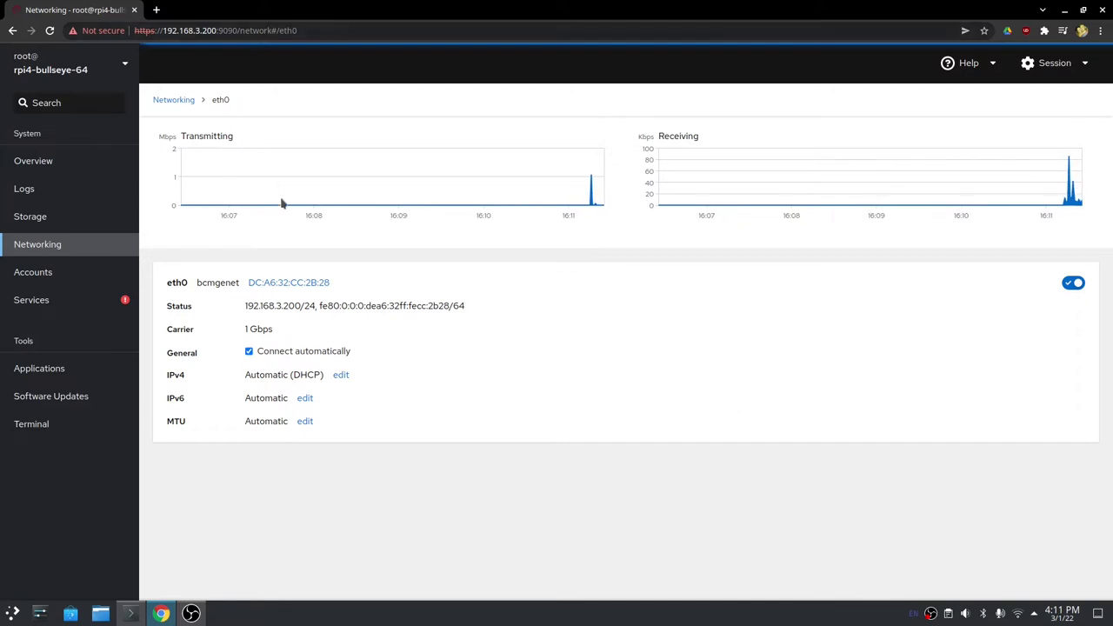
pyautogui.moveTo(275, 306); pyautogui.dragTo(304, 307)
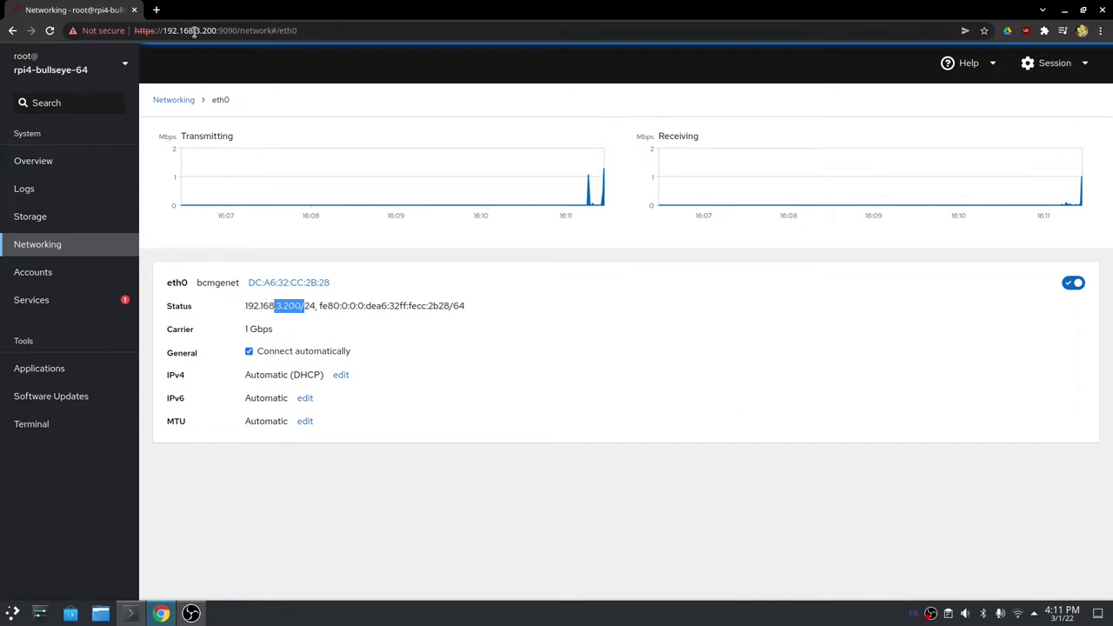
pyautogui.moveTo(195, 31); pyautogui.dragTo(224, 30)
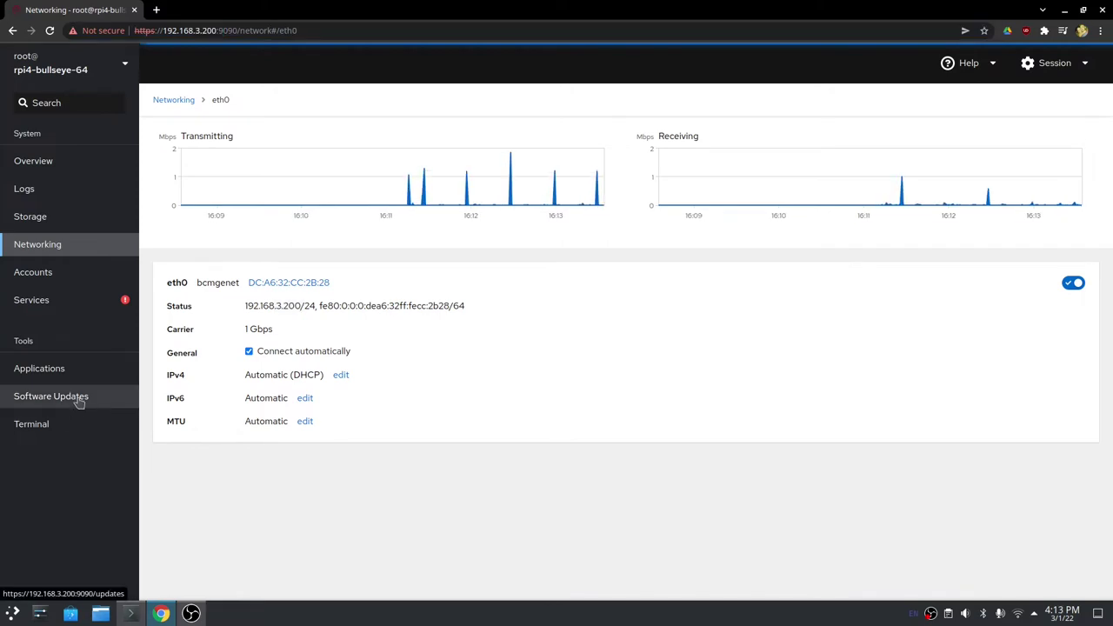
# Open Software Updates and recheck for available updates.
pyautogui.click(78, 399)
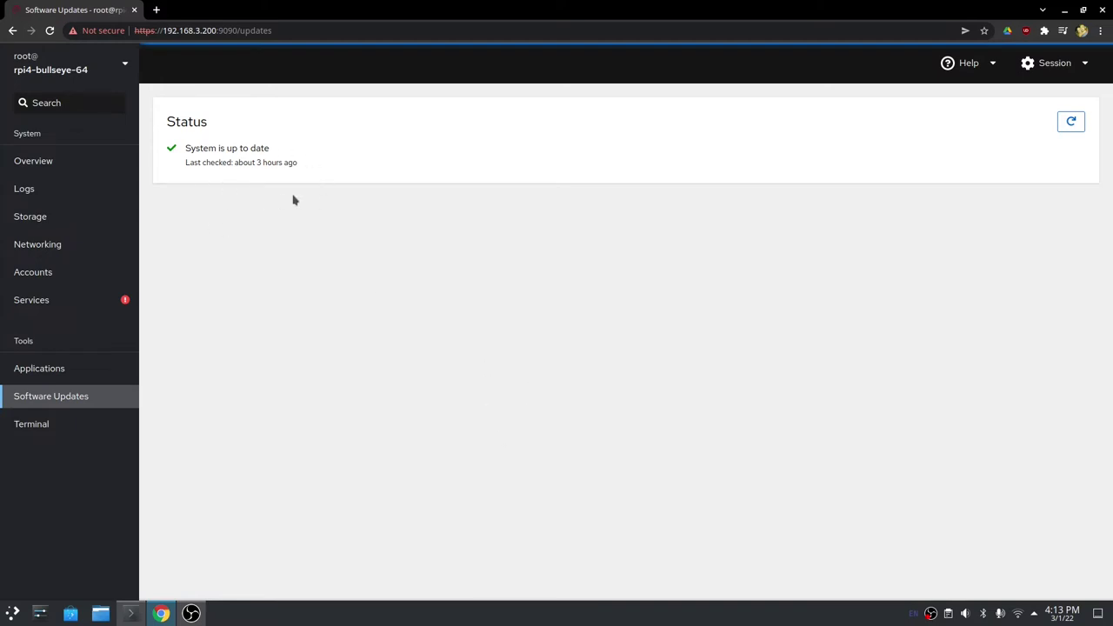
pyautogui.click(1070, 122)
pyautogui.press('XF86AudioRaiseVolume')
# Show Logs at Info and above, inspect the timedate1 activation entry, then browse the full list.
pyautogui.click(48, 195)
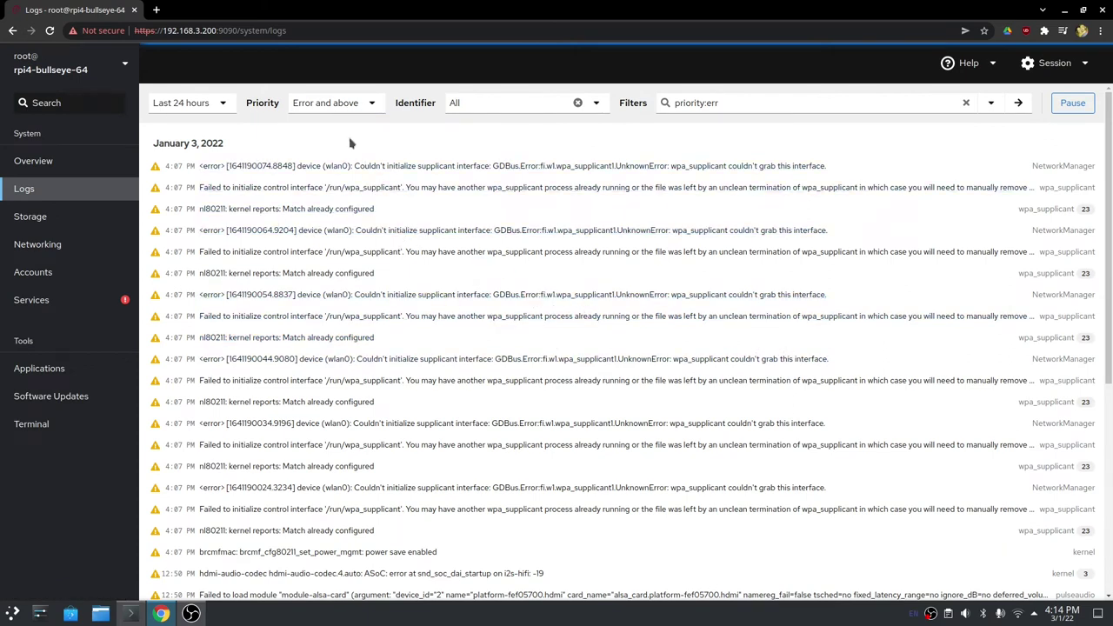
pyautogui.click(355, 108)
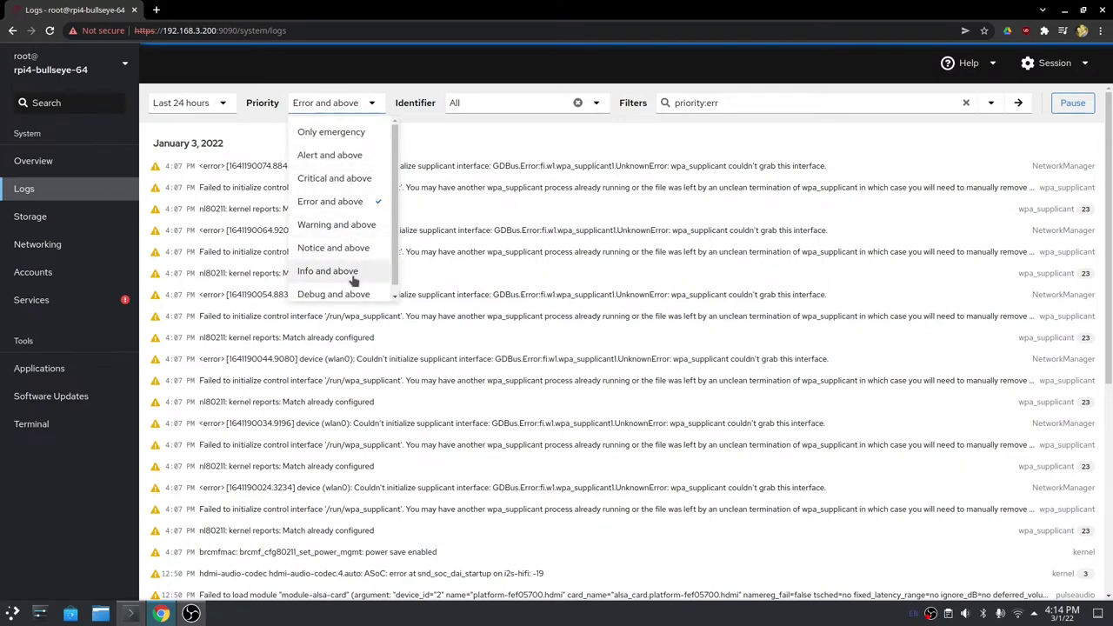
pyautogui.click(327, 271)
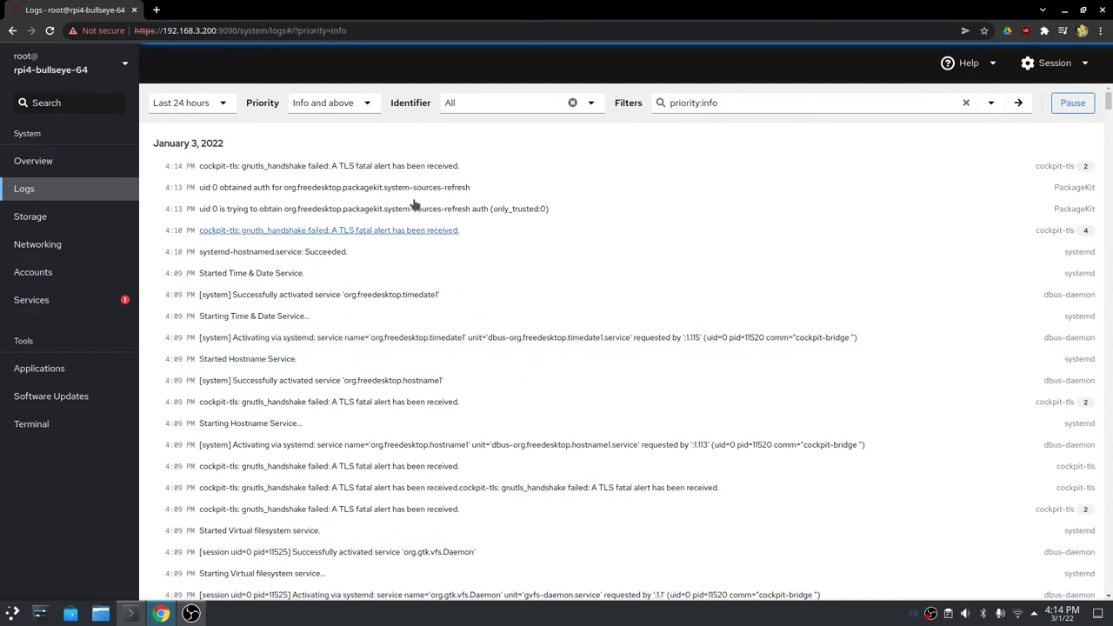
pyautogui.click(365, 103)
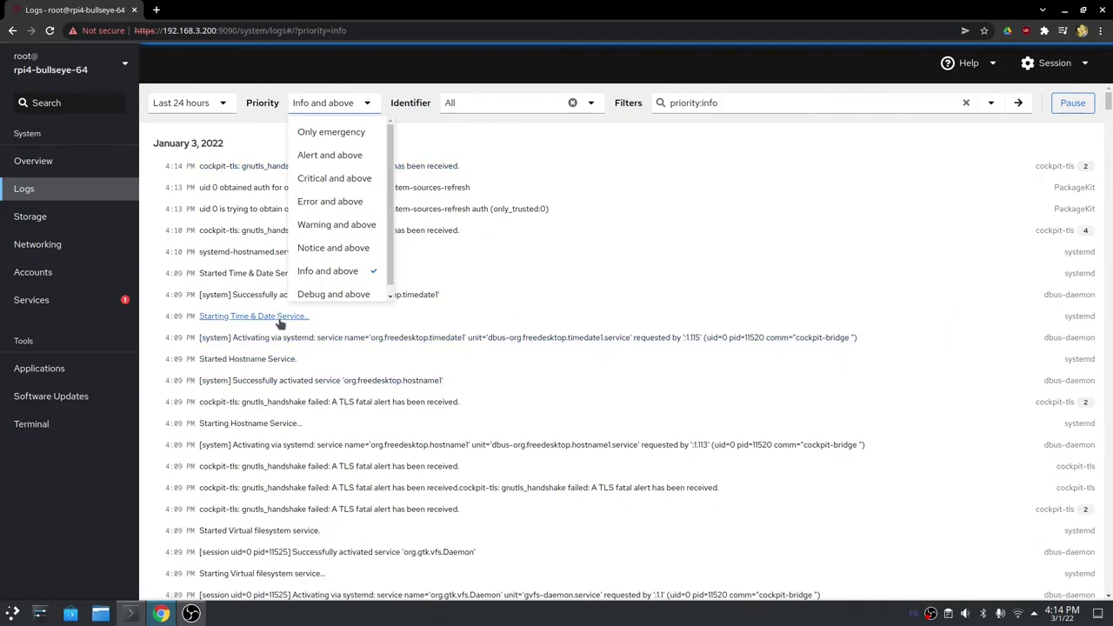
pyautogui.click(549, 294)
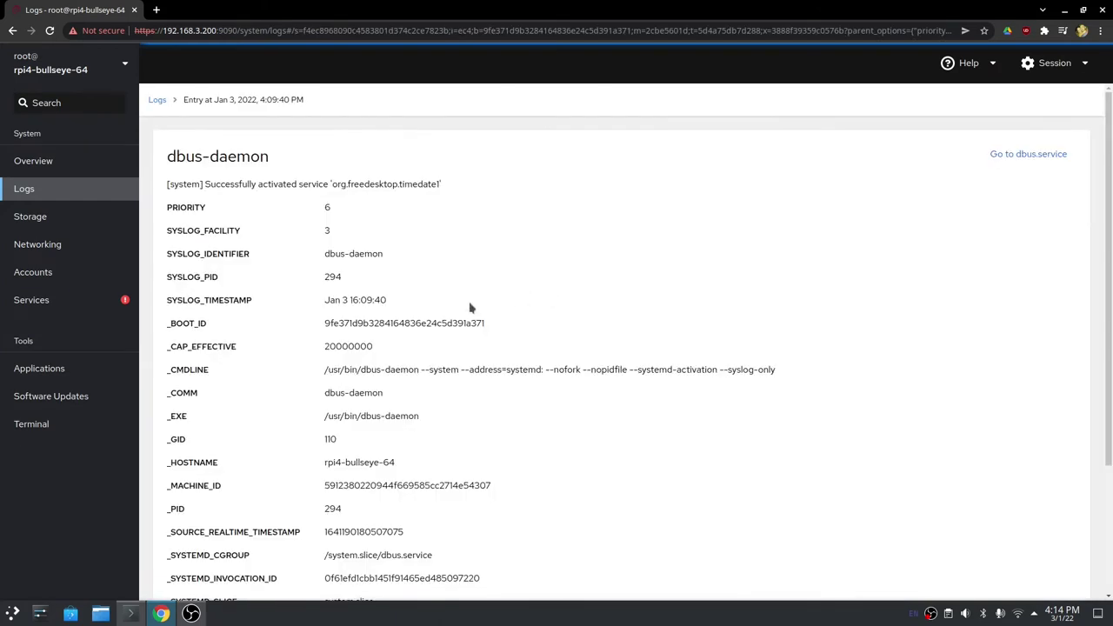
pyautogui.click(157, 101)
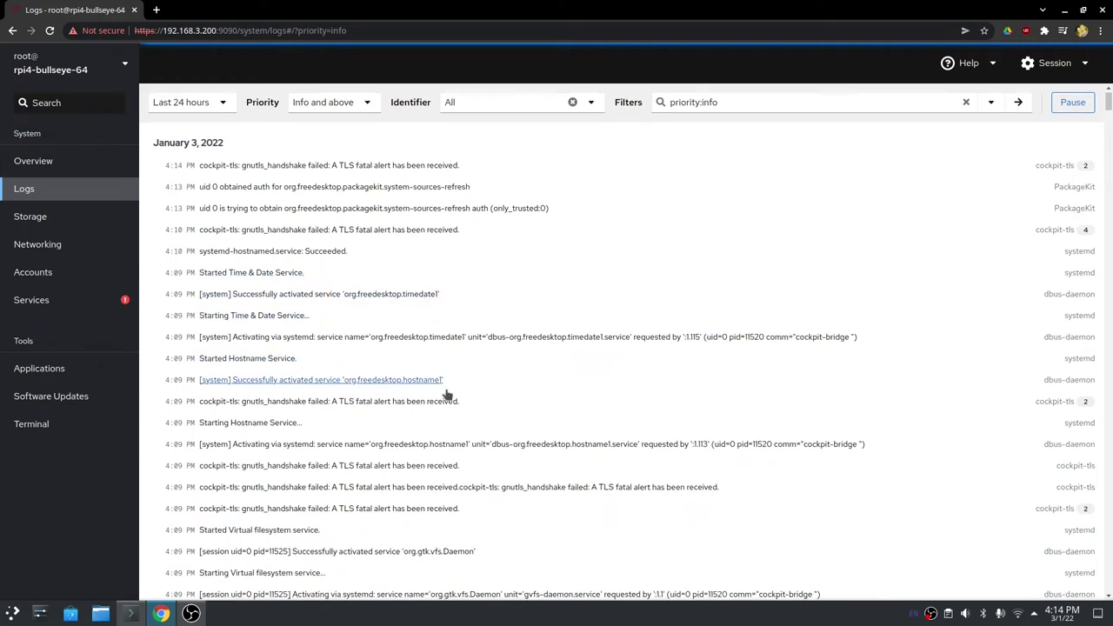
pyautogui.scroll(-10, 446, 395)
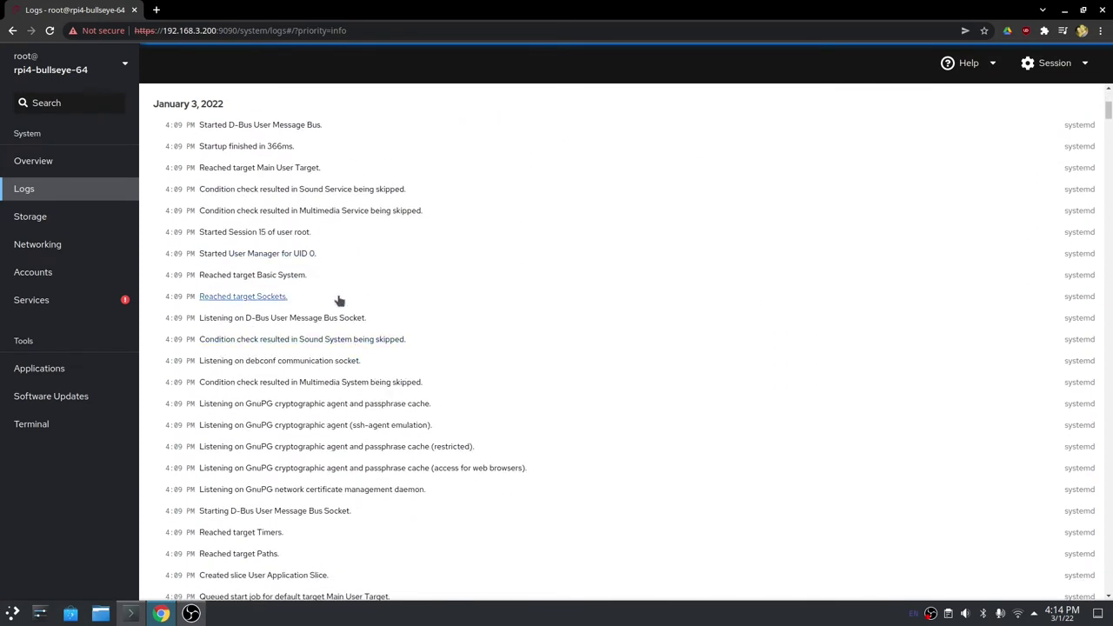
pyautogui.scroll(-3, 537, 318)
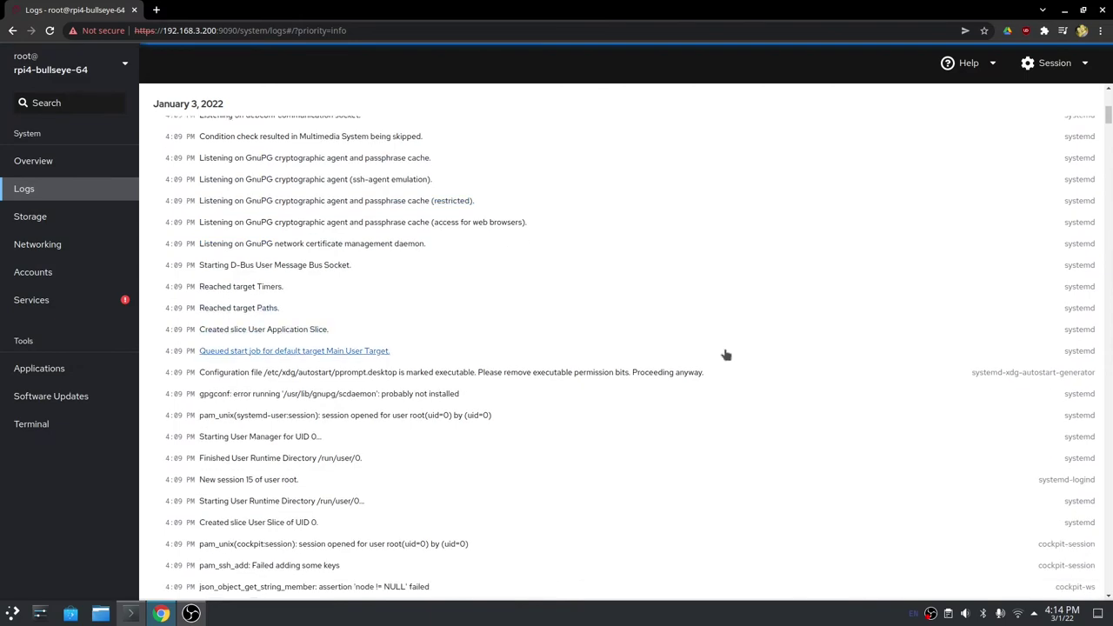
pyautogui.scroll(10, 613, 348)
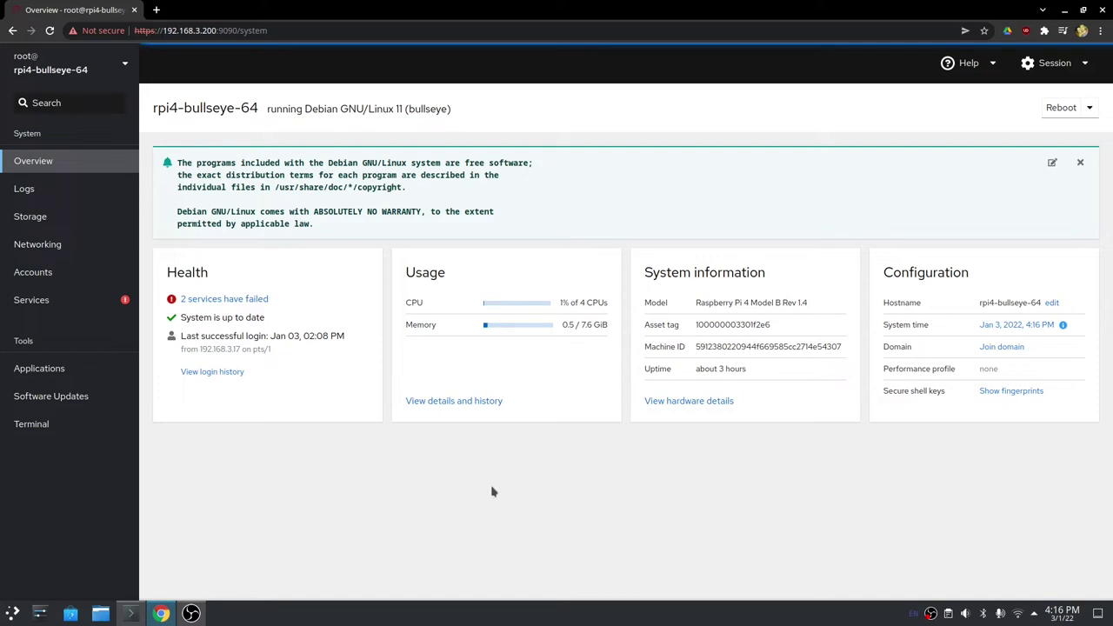
# Scroll through Cockpit's Storage page: Filesystems, NFS mounts and Storage logs sections.
pyautogui.click(35, 217)
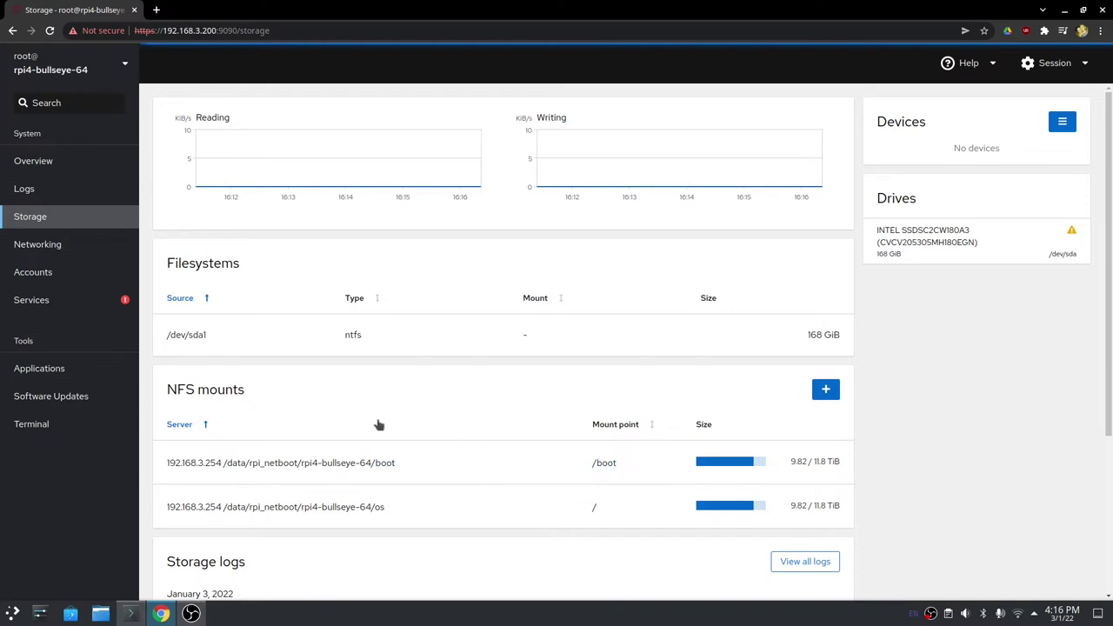
pyautogui.scroll(-1, 491, 473)
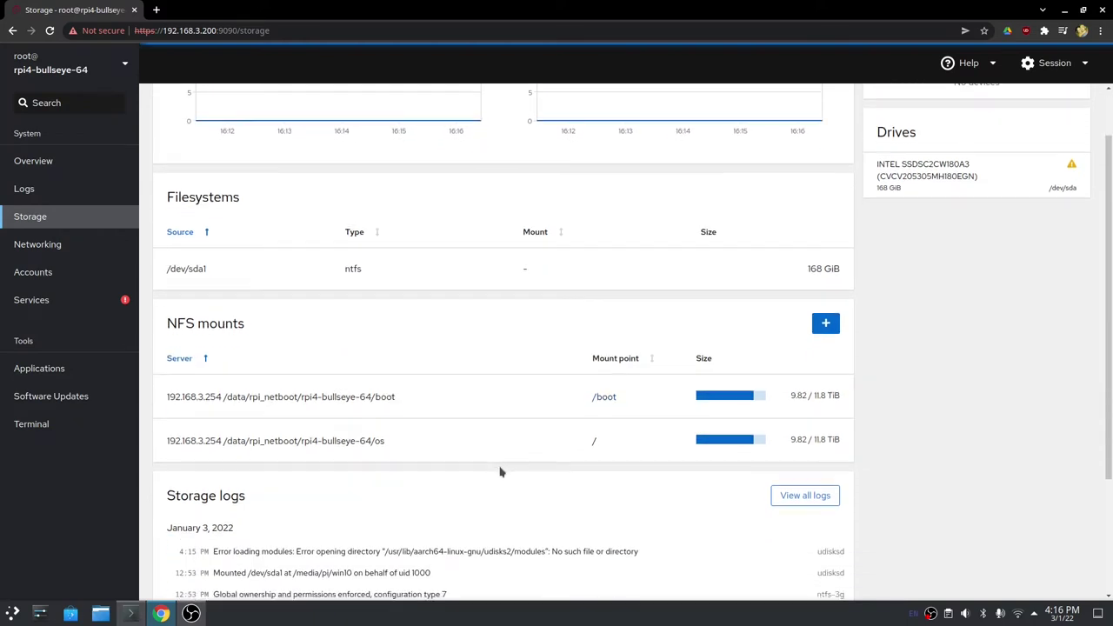
pyautogui.scroll(-1, 501, 472)
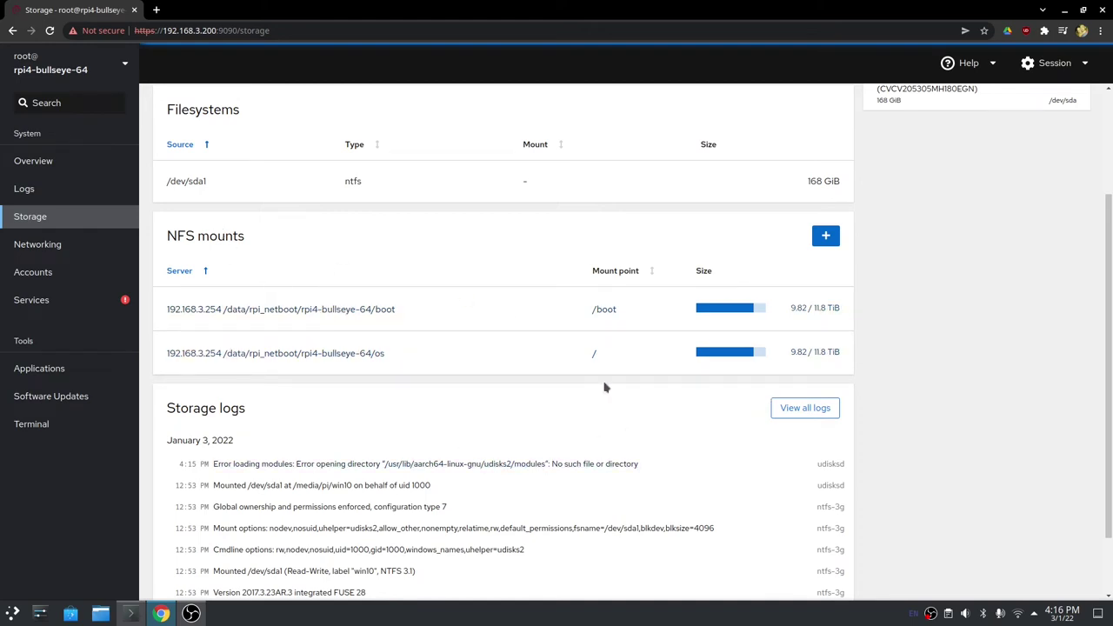
pyautogui.scroll(2, 603, 385)
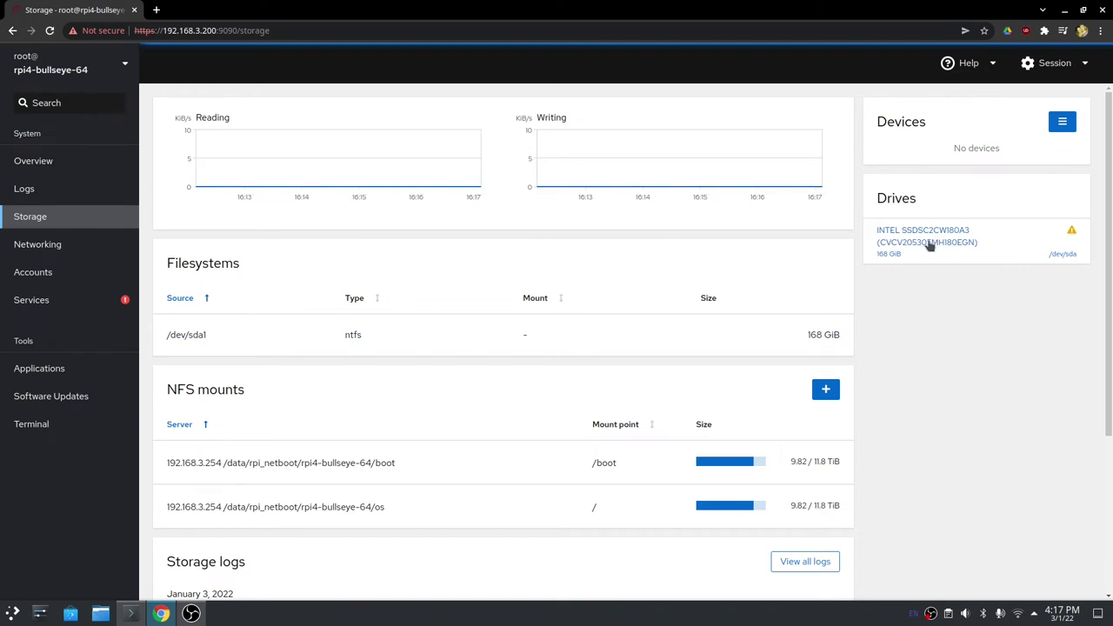
# Open the INTEL SSDSC2CW180A3 drive page showing 168 GiB and NTFS partition /dev/sda1.
pyautogui.click(928, 243)
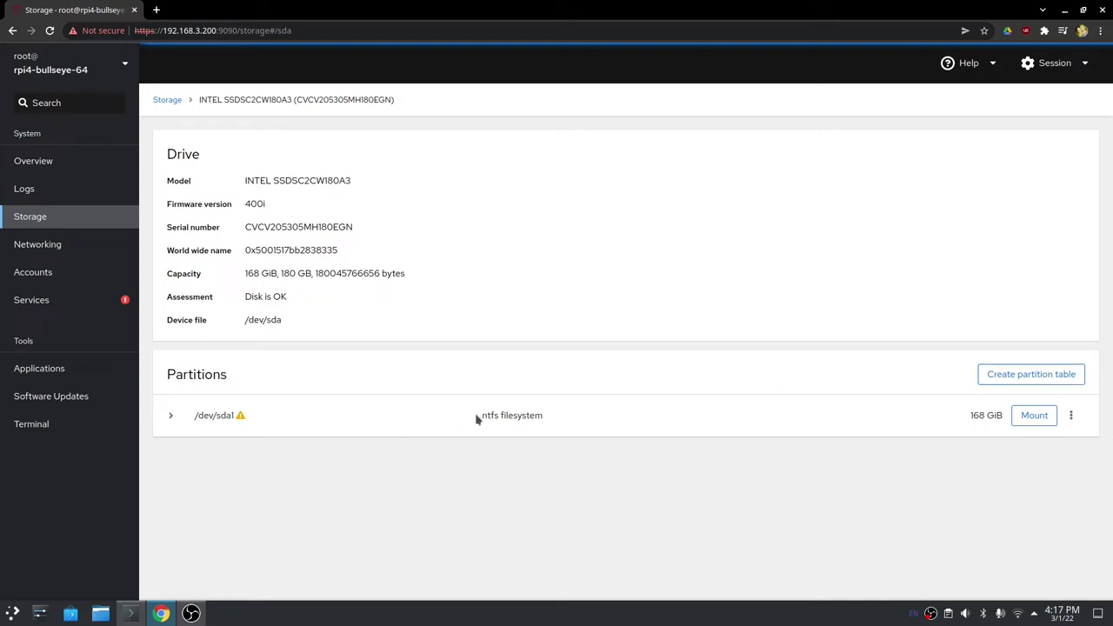
# Initialize the INTEL SSD with a GPT partition table, removing its NTFS partition.
pyautogui.click(1008, 373)
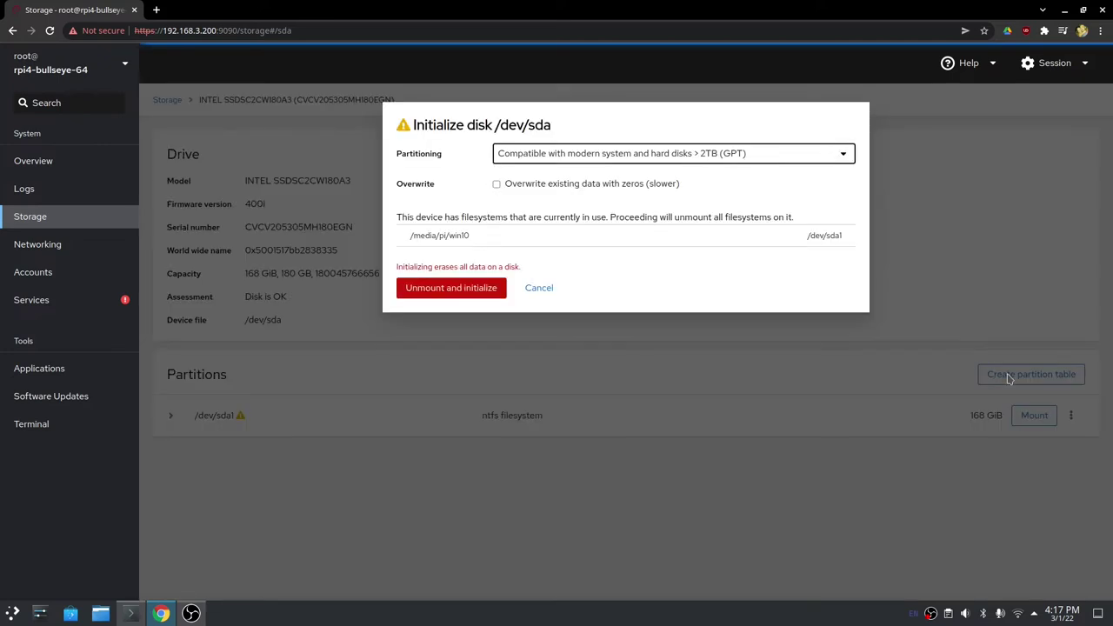
pyautogui.click(770, 158)
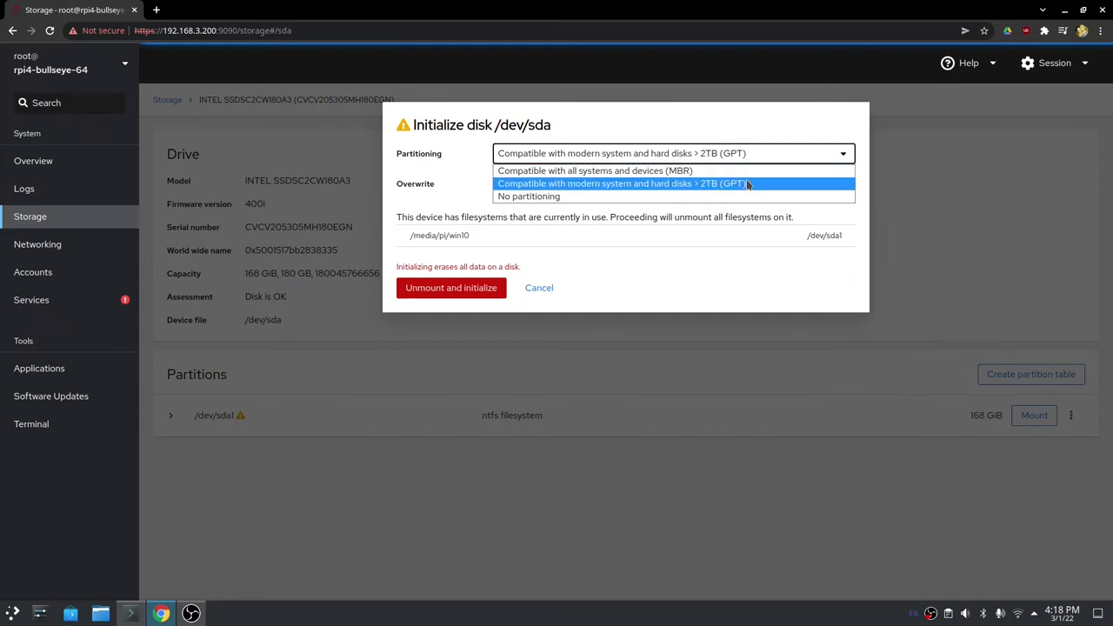
pyautogui.click(745, 184)
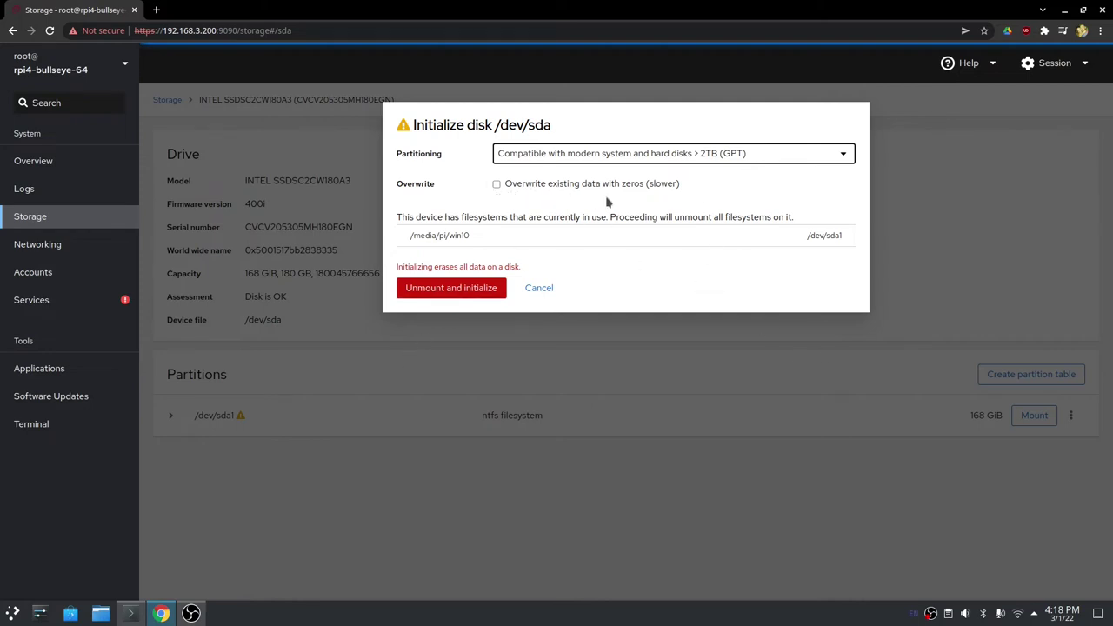
pyautogui.click(459, 293)
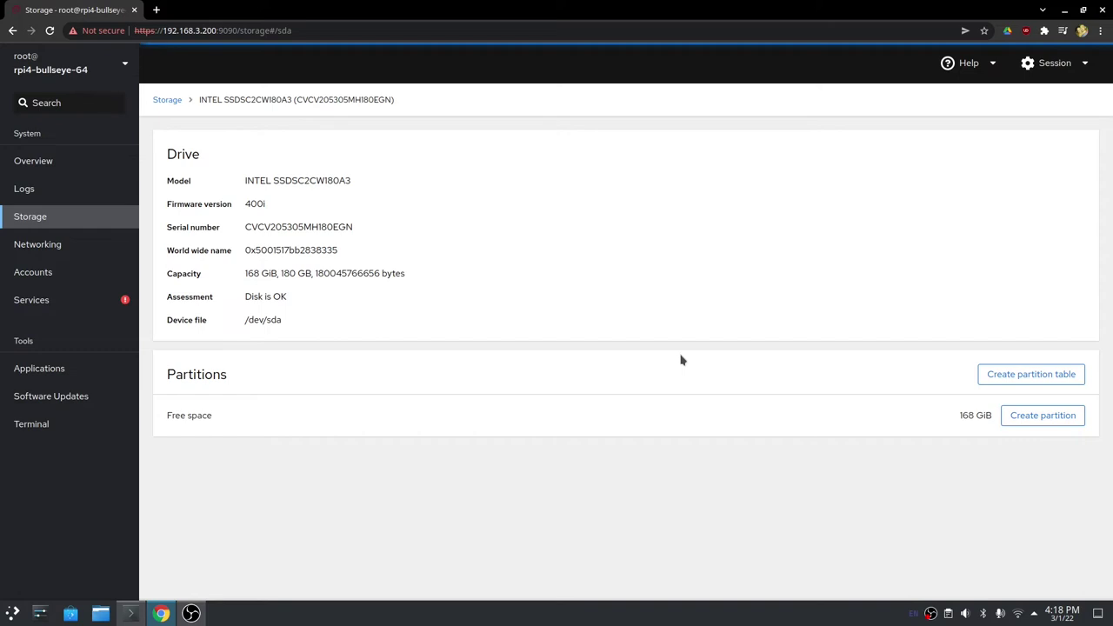
# Start a new partition in /dev/sda's free space and show the filesystem type choices.
pyautogui.click(1042, 422)
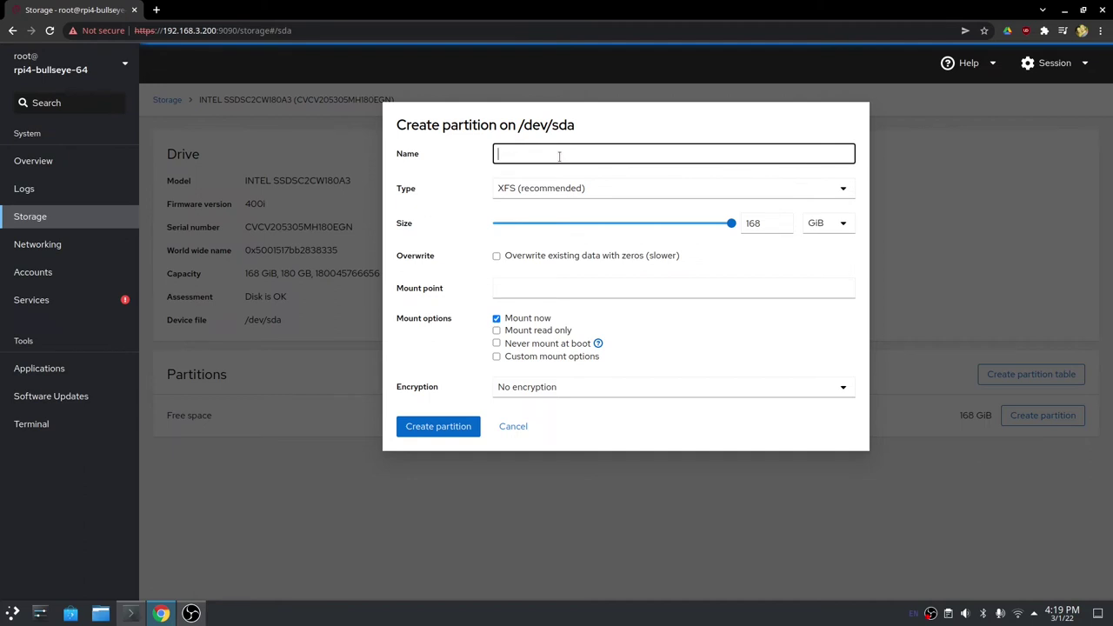
pyautogui.click(683, 184)
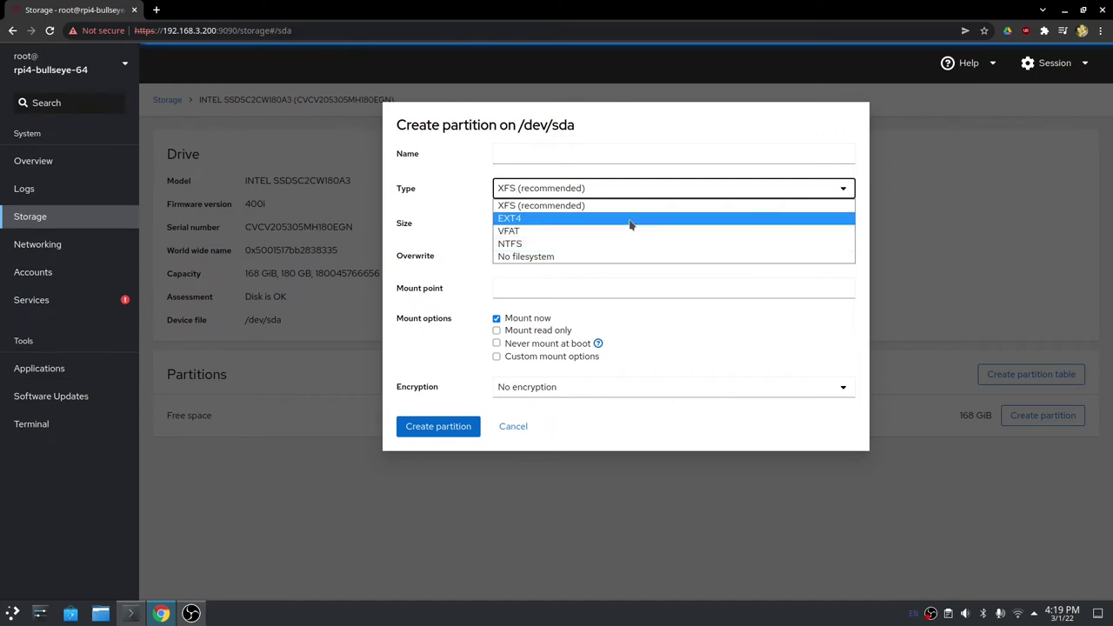
# Set the new partition's type to EXT4, keeping the full 168 GiB size.
pyautogui.click(631, 219)
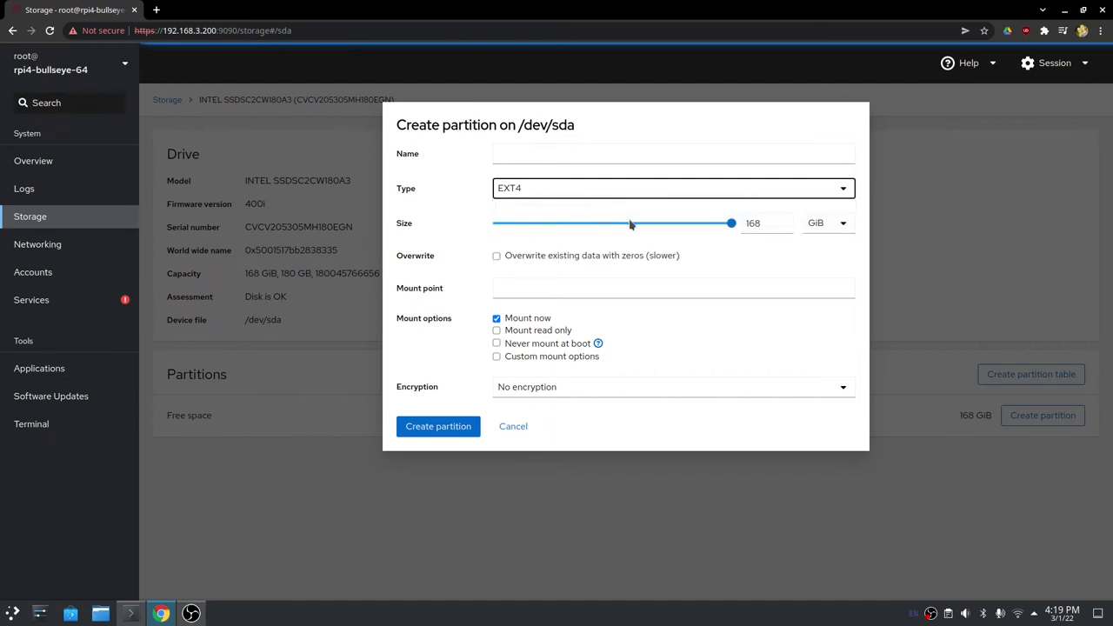
pyautogui.click(585, 187)
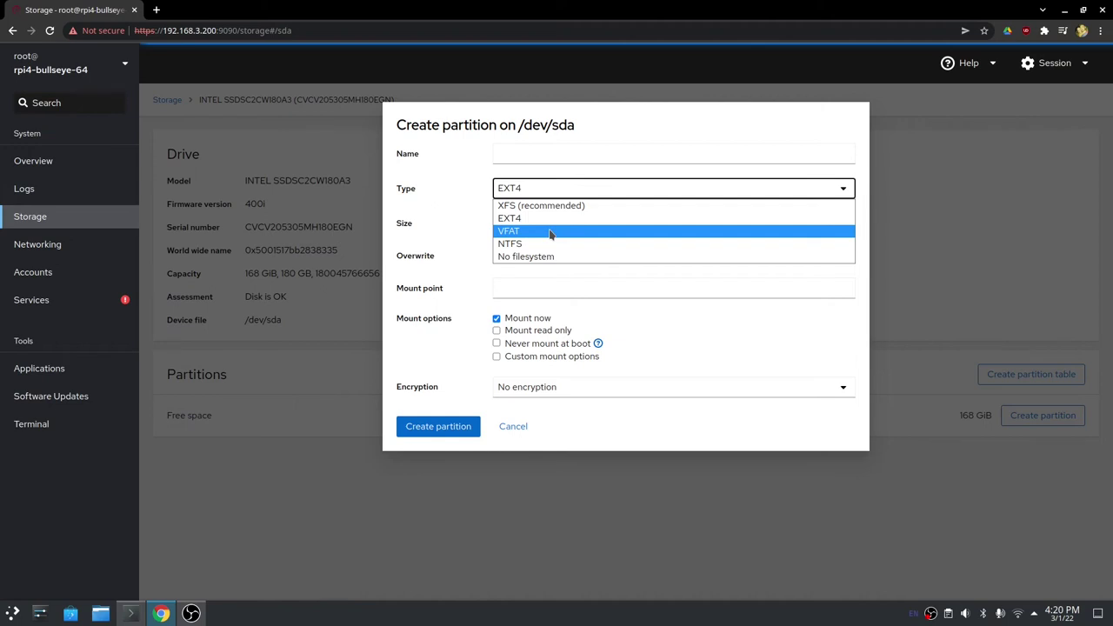
pyautogui.click(561, 219)
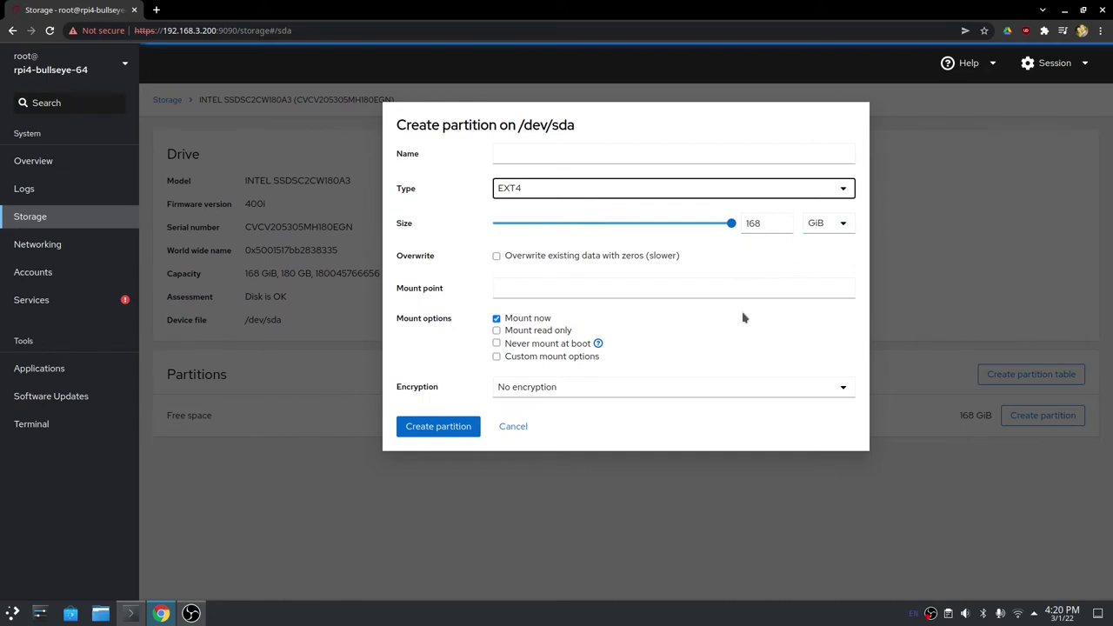
pyautogui.click(596, 290)
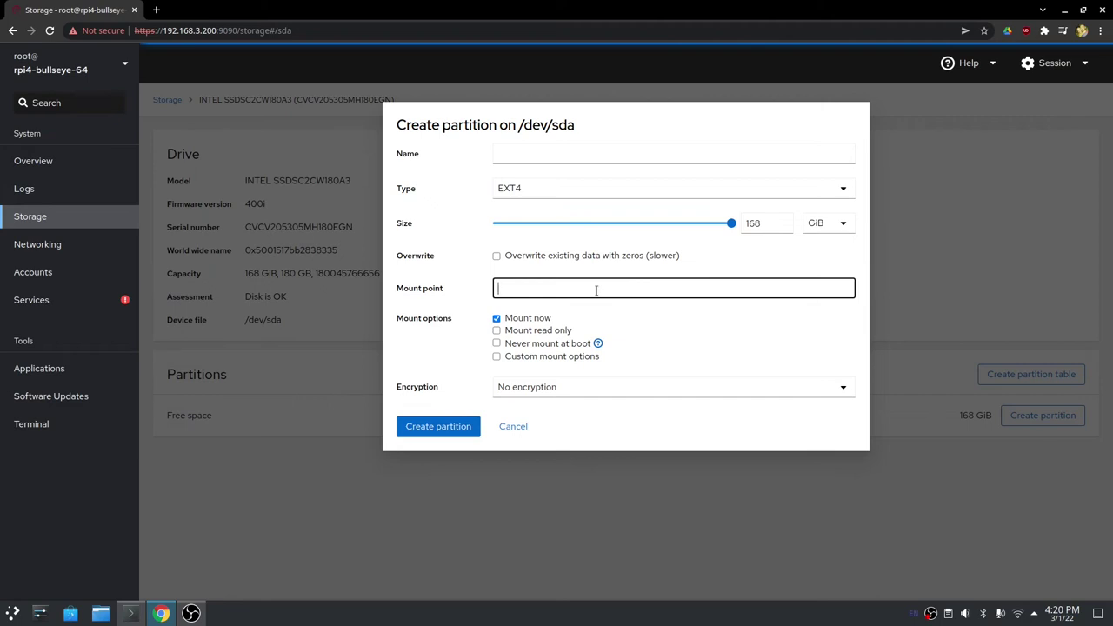
# Enter /storage as the new partition's mount point, fixing the typos.
pyautogui.write('/storage')
pyautogui.tripleClick(519, 288)
pyautogui.click(554, 292)
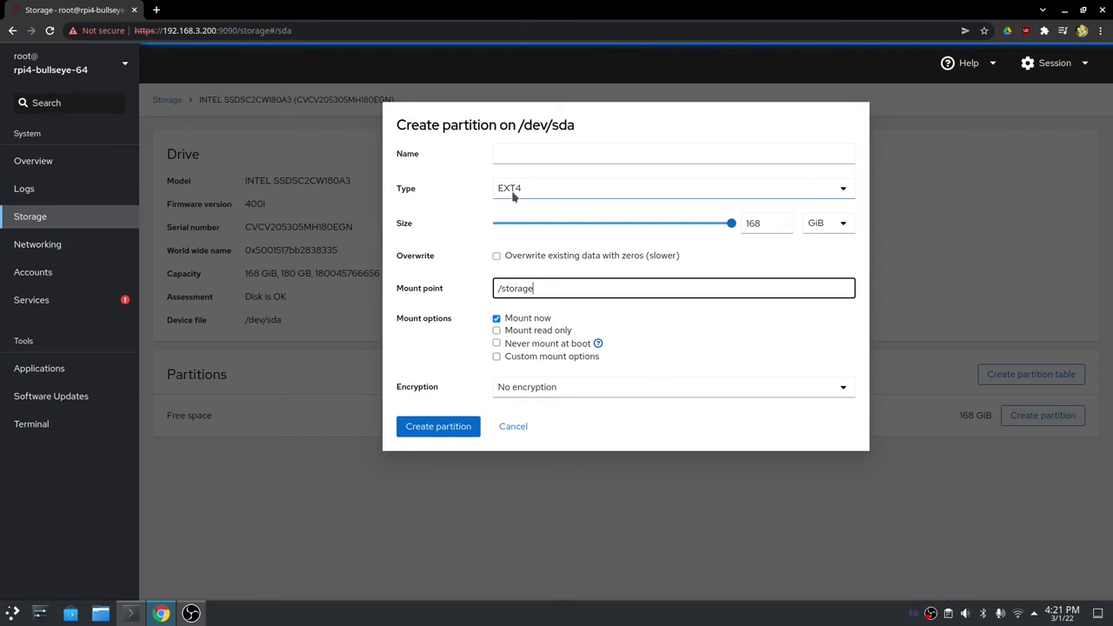
# Create the 168 GiB ext4 partition /dev/sda1 at /storage and select its UUID.
pyautogui.click(445, 430)
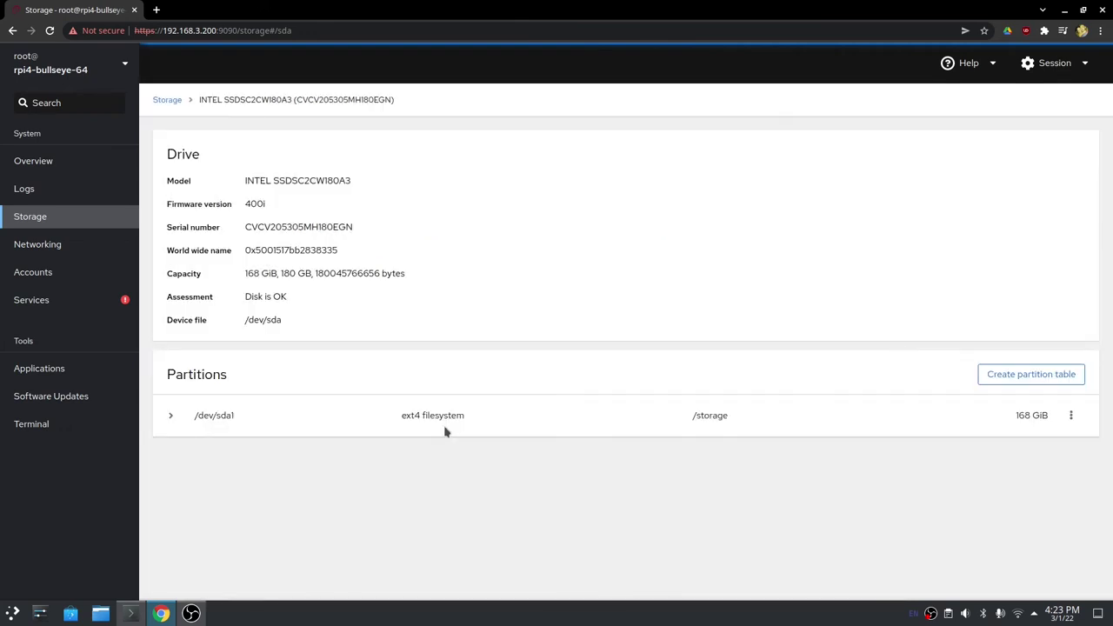
pyautogui.click(172, 417)
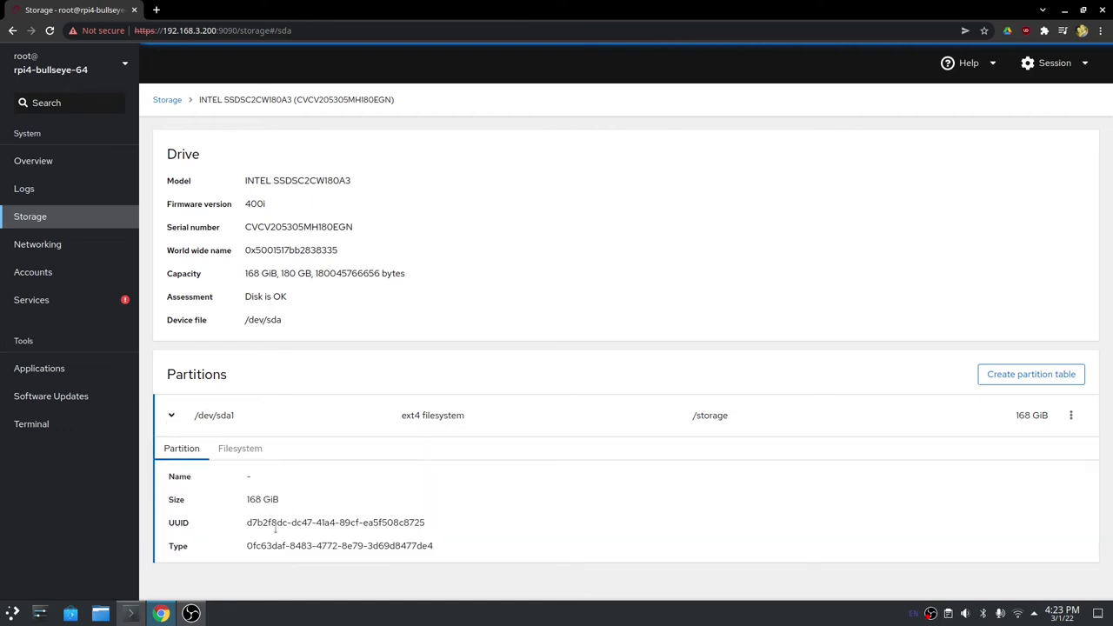
pyautogui.tripleClick(292, 522)
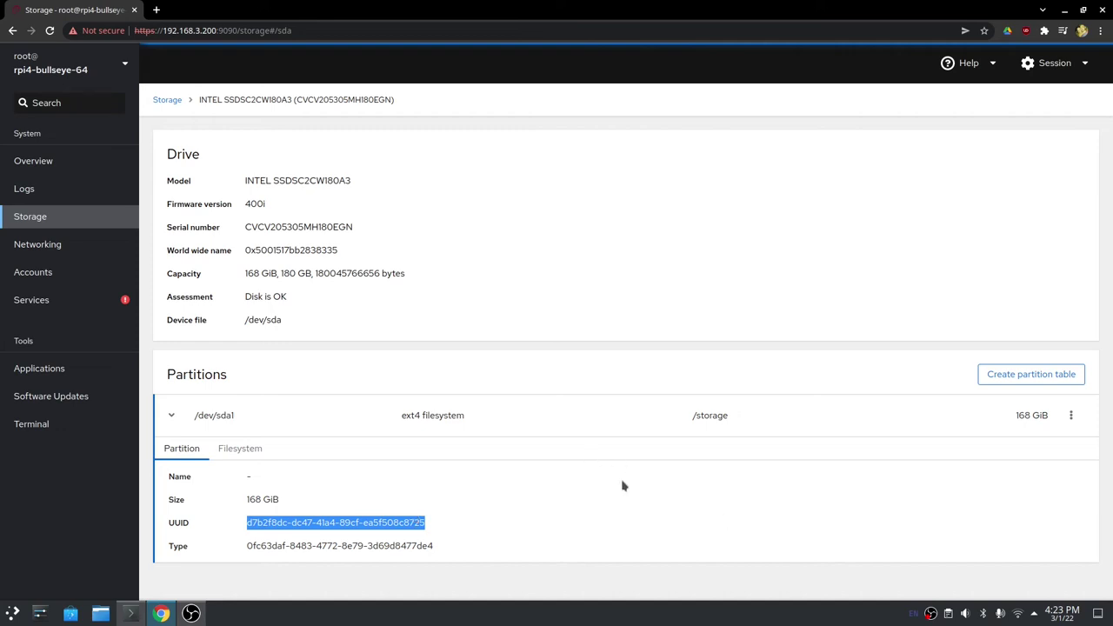
# Exit RetroNAS in Konsole and run df -hT, confirming /dev/sda1 is ext4 on /storage.
pyautogui.click(131, 614)
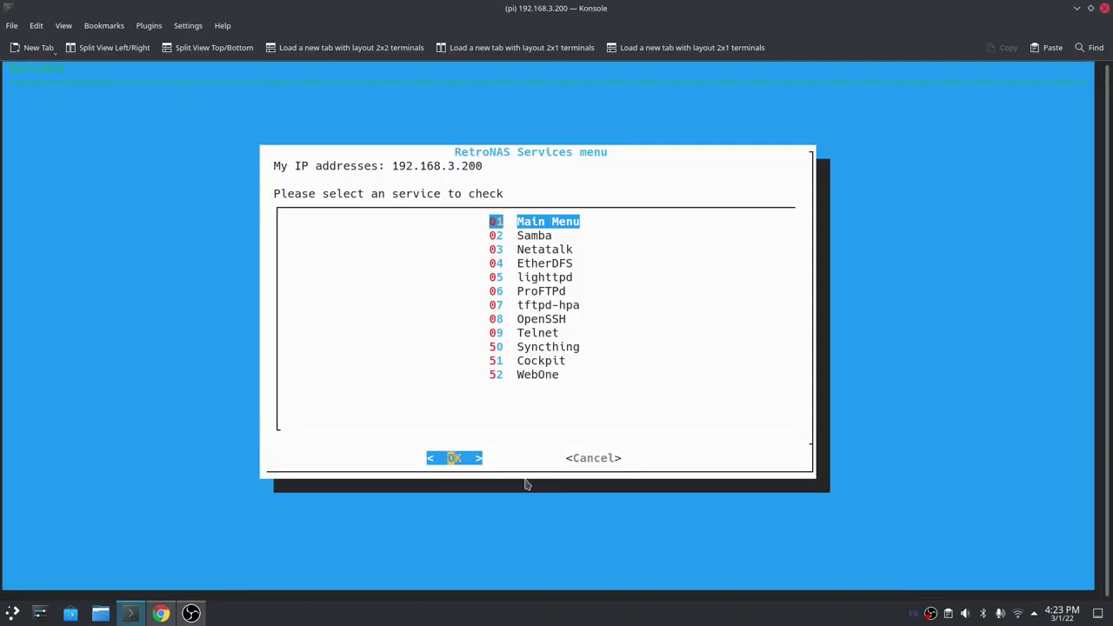
pyautogui.press('Return')
pyautogui.press('Return')
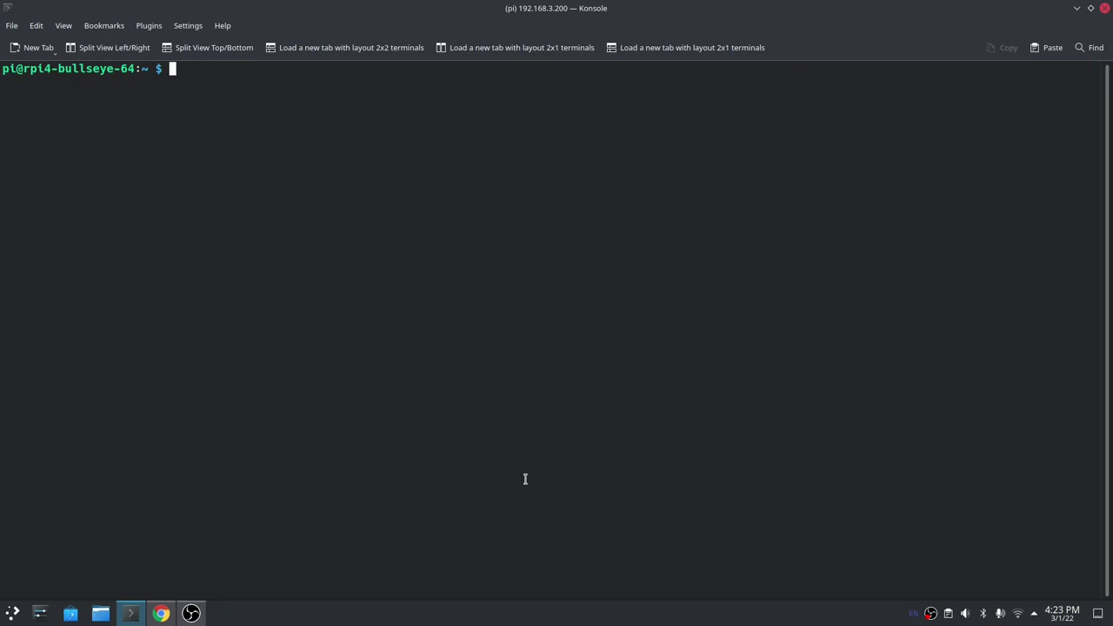
pyautogui.write('df -hT')
pyautogui.press('Return')
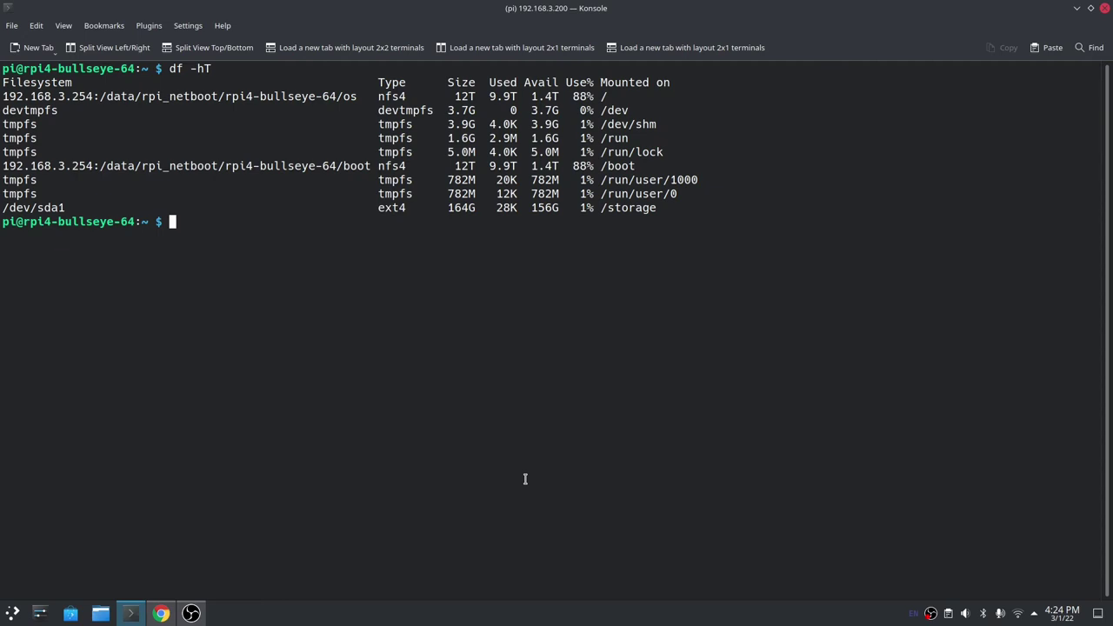
pyautogui.tripleClick(419, 209)
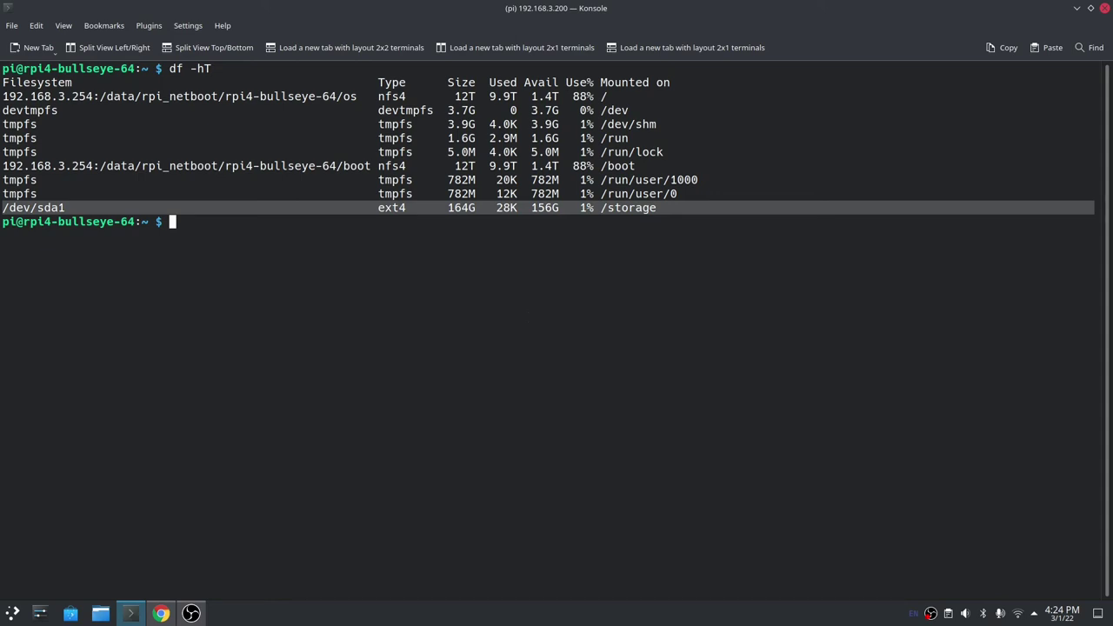
# Relaunch RetroNAS and open Global configuration's top level directory setting.
pyautogui.press('Up')
pyautogui.press('Up')
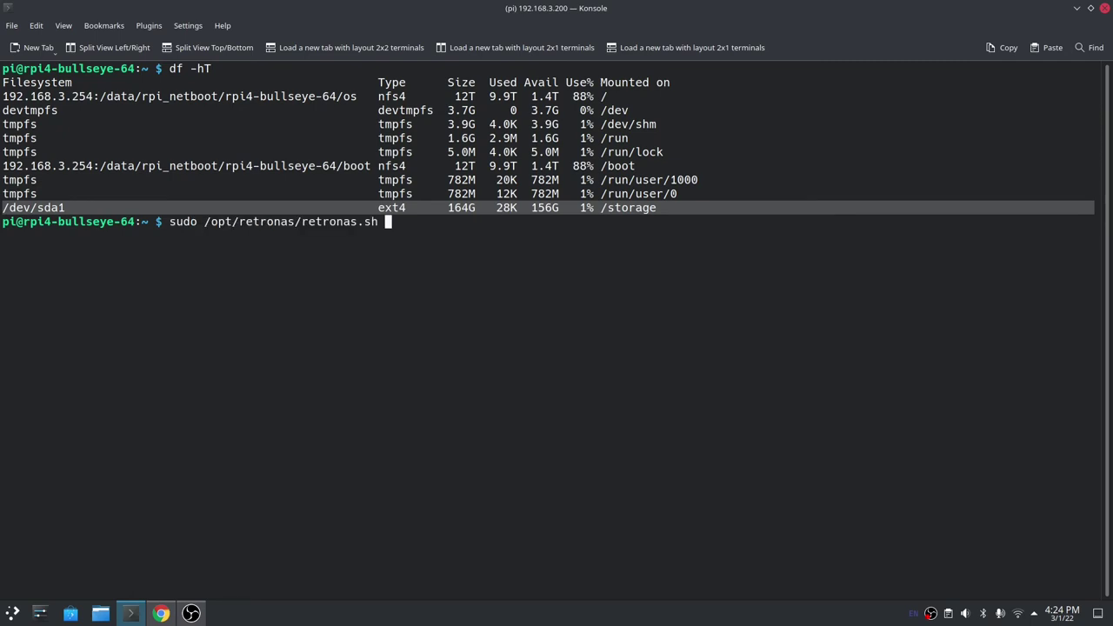
pyautogui.press('Return')
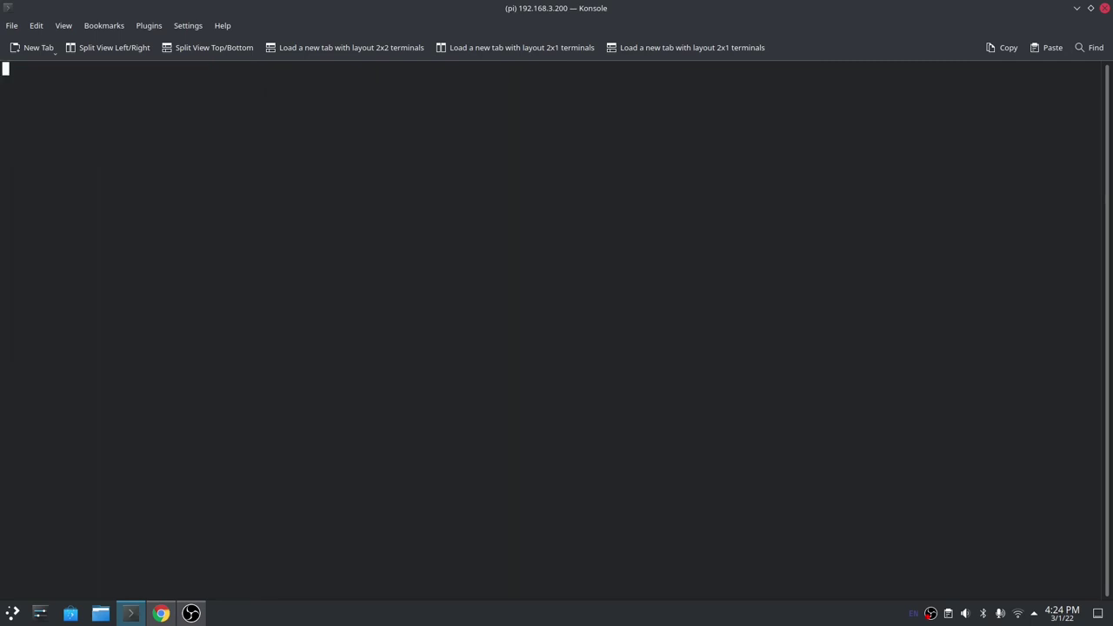
pyautogui.press('Return')
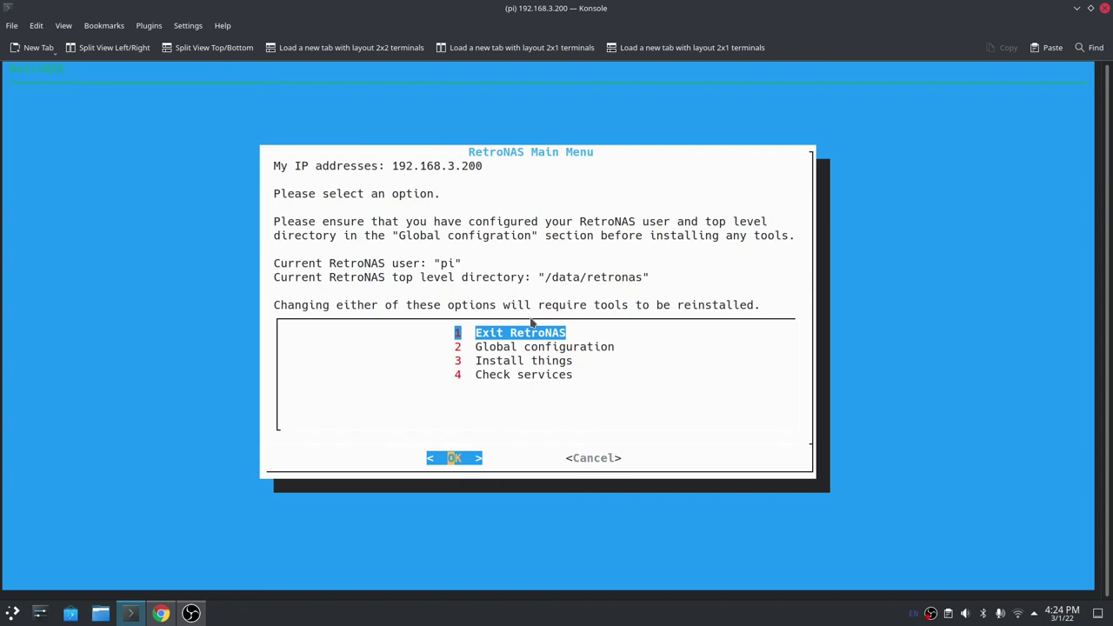
pyautogui.press('Down')
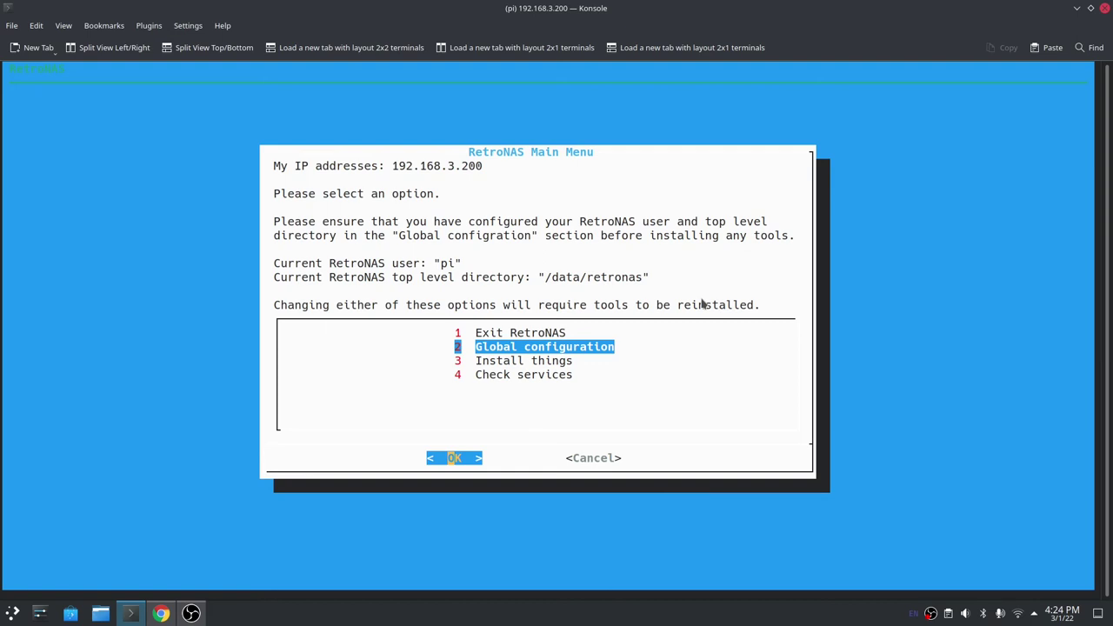
pyautogui.press('Return')
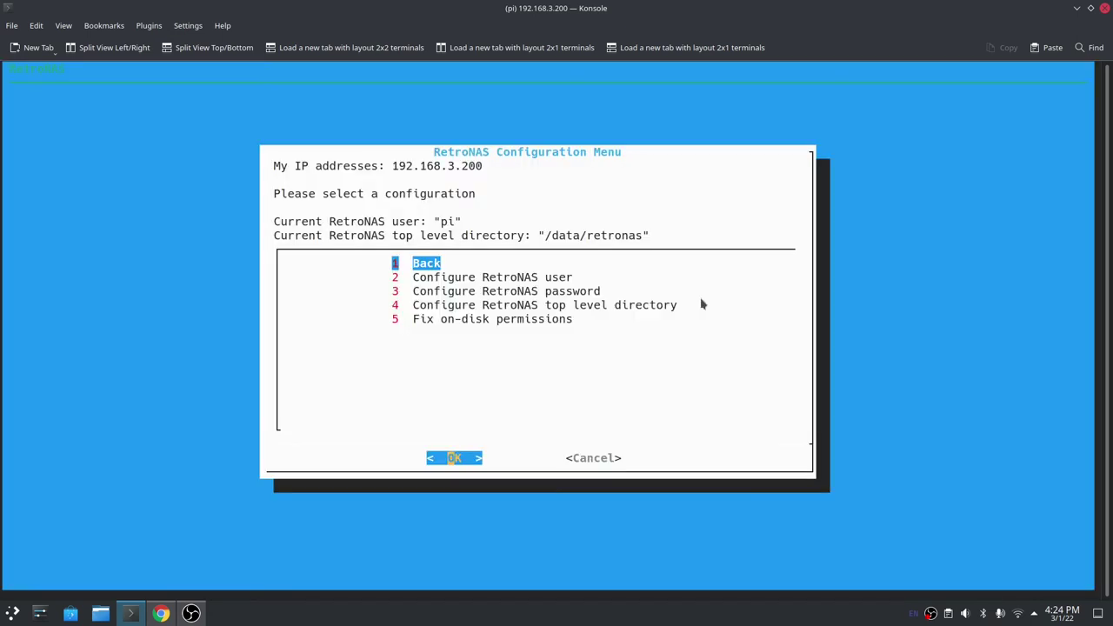
pyautogui.press('Down')
pyautogui.press('Down')
pyautogui.press('Down')
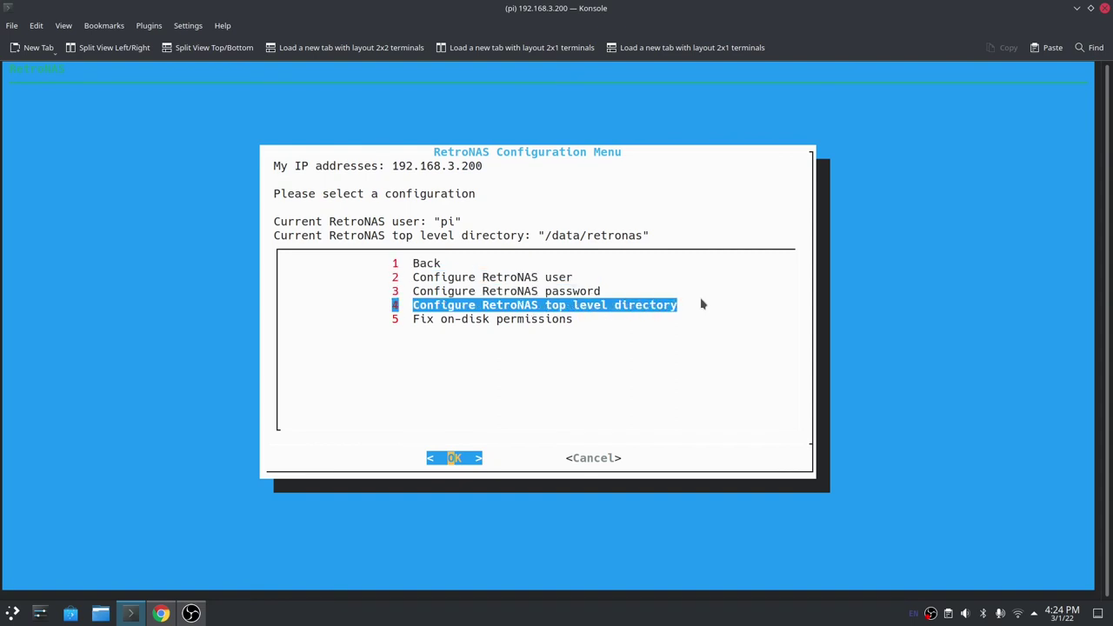
pyautogui.press('Return')
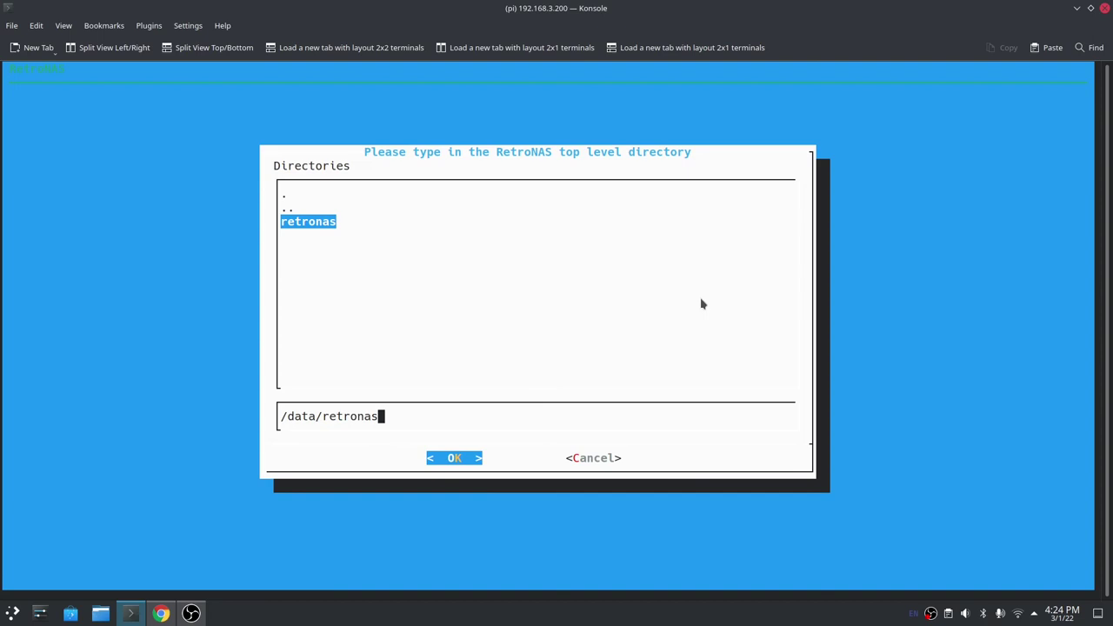
# Replace the /data/retronas top level directory path with /storage.
pyautogui.press('Tab')
pyautogui.press('Down')
pyautogui.press('Up')
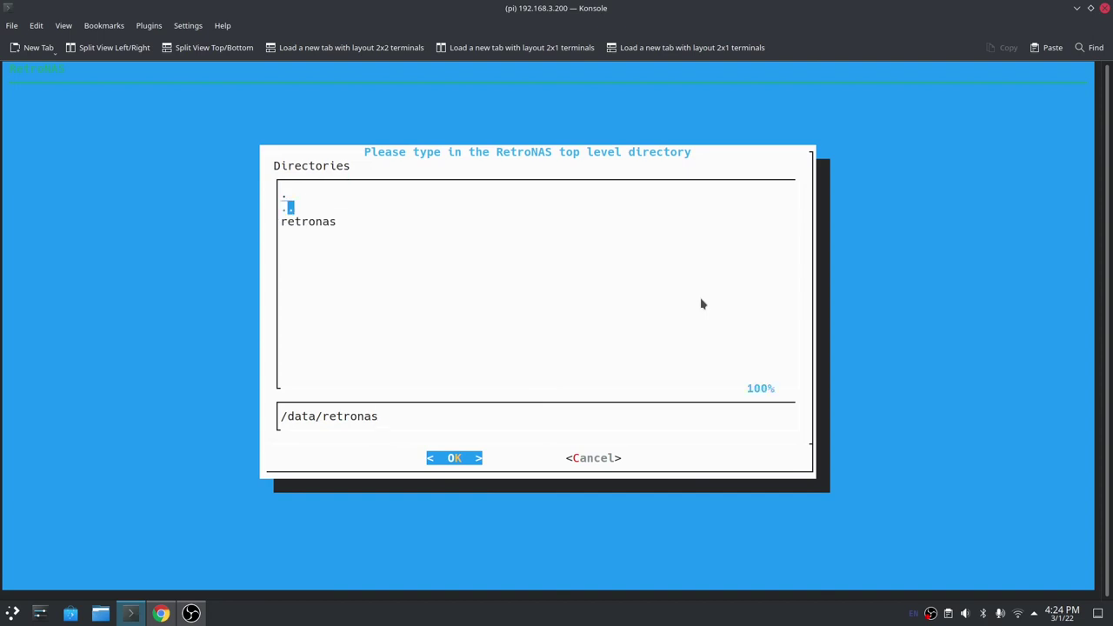
pyautogui.press('Down')
pyautogui.press('Up')
pyautogui.press('Down')
pyautogui.press('Up')
pyautogui.press('Down')
pyautogui.press('Up')
pyautogui.press('Down')
pyautogui.press('Tab')
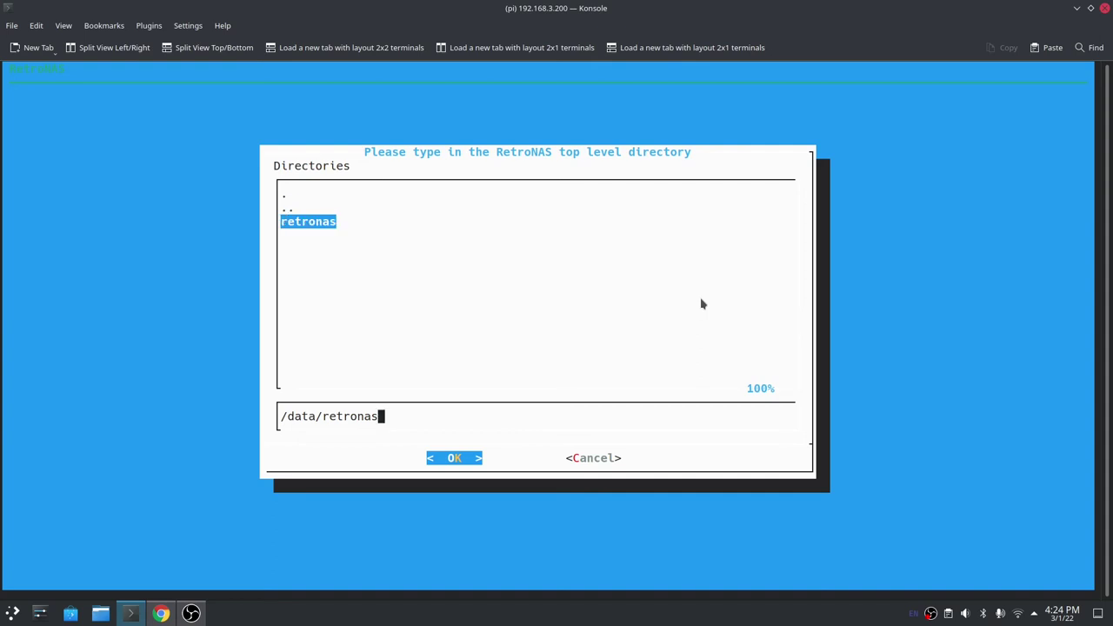
pyautogui.press('BackSpace')
pyautogui.press('BackSpace')
pyautogui.press('BackSpace')
pyautogui.press('BackSpace')
pyautogui.press('BackSpace')
pyautogui.press('BackSpace')
pyautogui.press('BackSpace')
pyautogui.press('BackSpace')
pyautogui.press('BackSpace')
pyautogui.press('BackSpace')
pyautogui.press('BackSpace')
pyautogui.press('BackSpace')
pyautogui.press('BackSpace')
pyautogui.press('BackSpace')
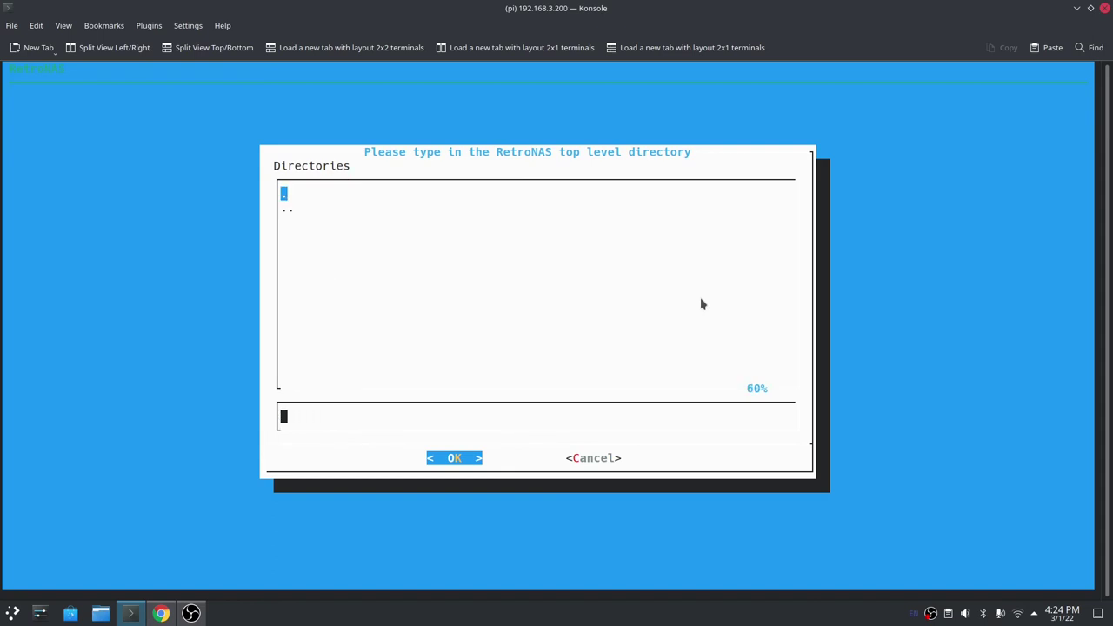
pyautogui.write('/storage')
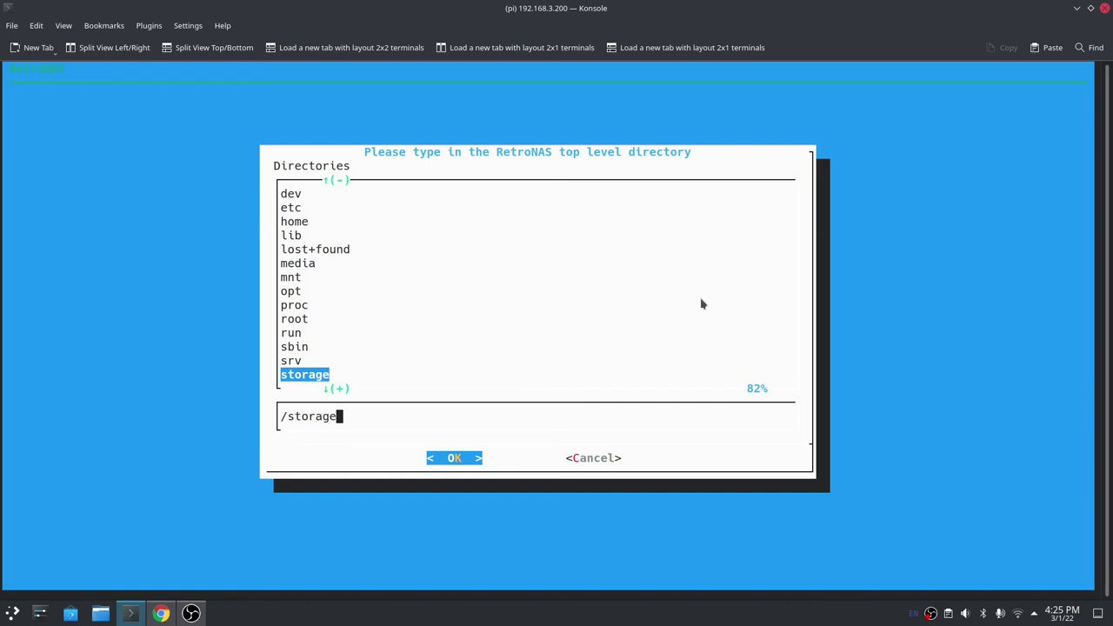
# Confirm /storage as the top level directory with Yes and return to the Main Menu.
pyautogui.press('Return')
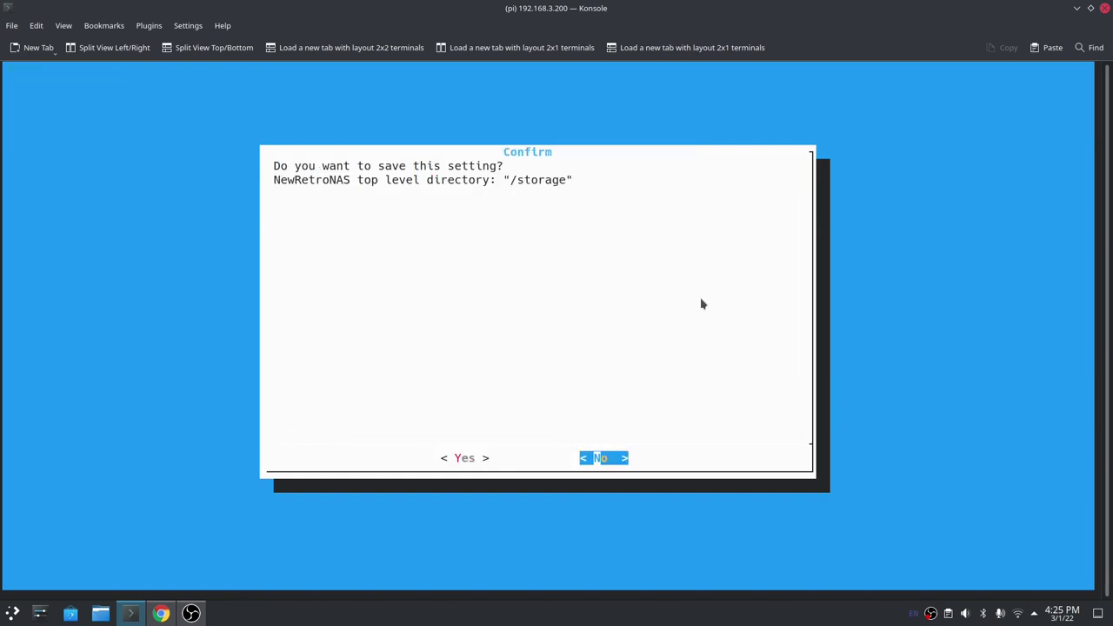
pyautogui.press('Left')
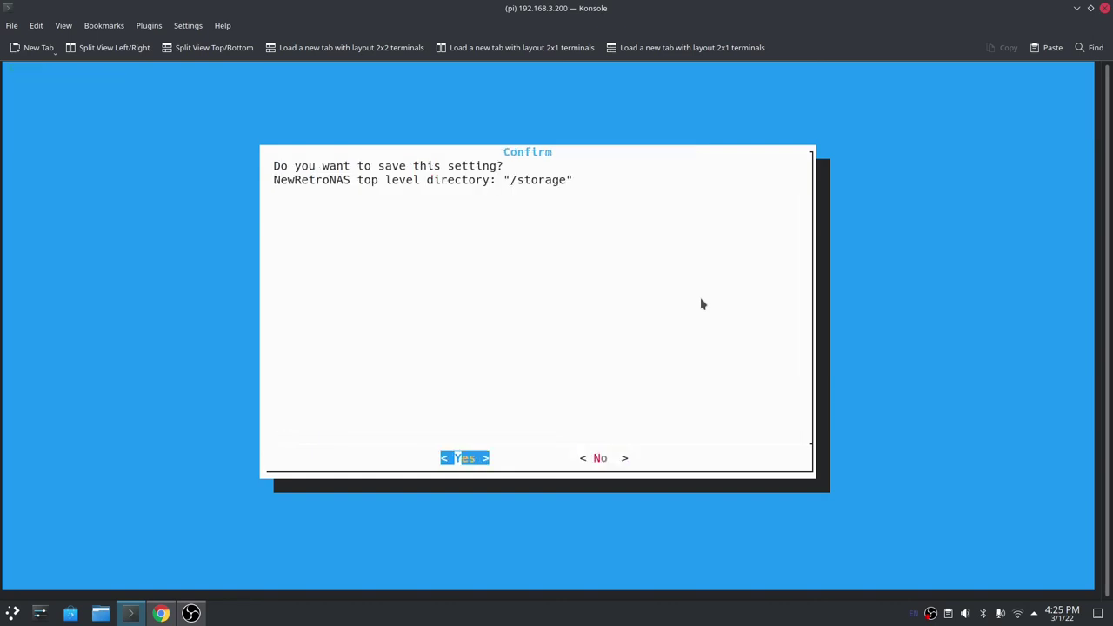
pyautogui.press('Return')
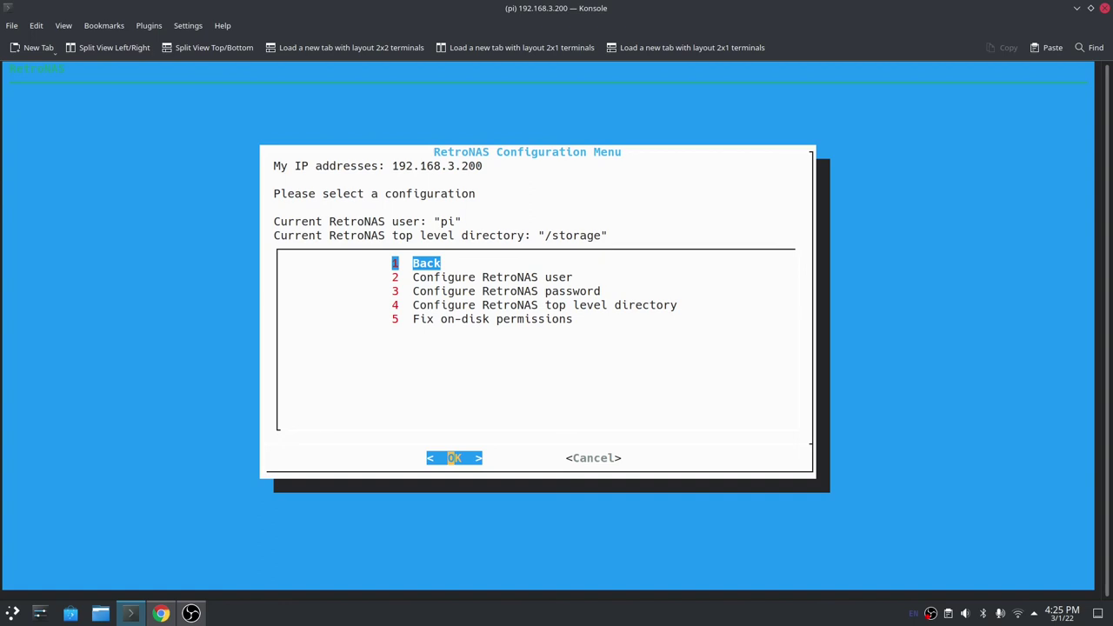
pyautogui.press('Return')
# Reinstall 02 Samba from Install things, finishing with ok=15, changed=2, failed=0.
pyautogui.press('Down')
pyautogui.press('Down')
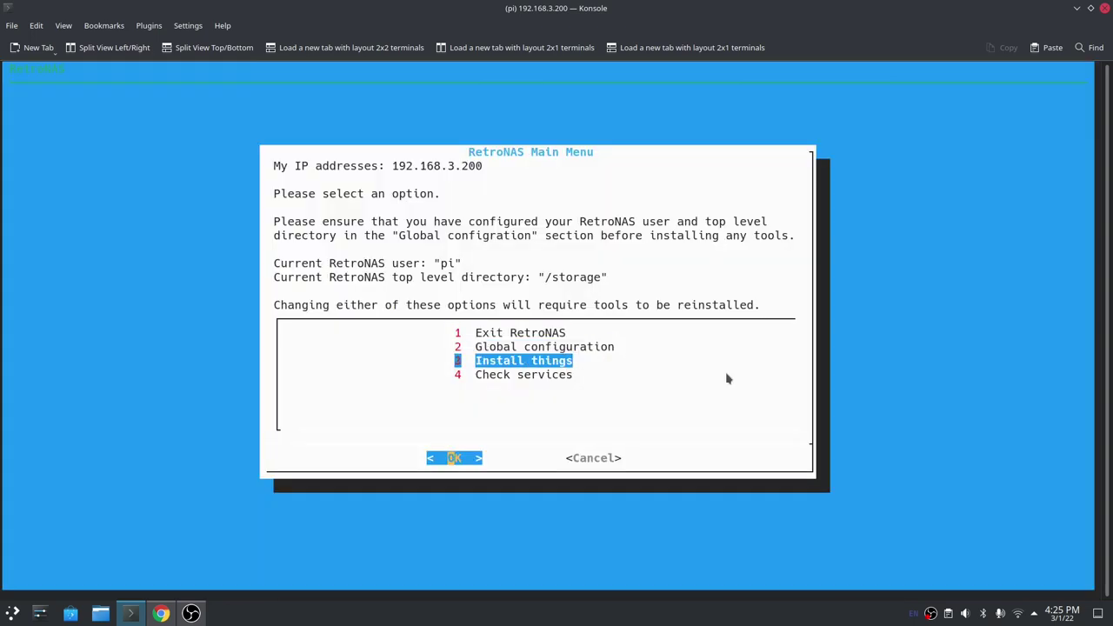
pyautogui.press('Return')
pyautogui.press('Down')
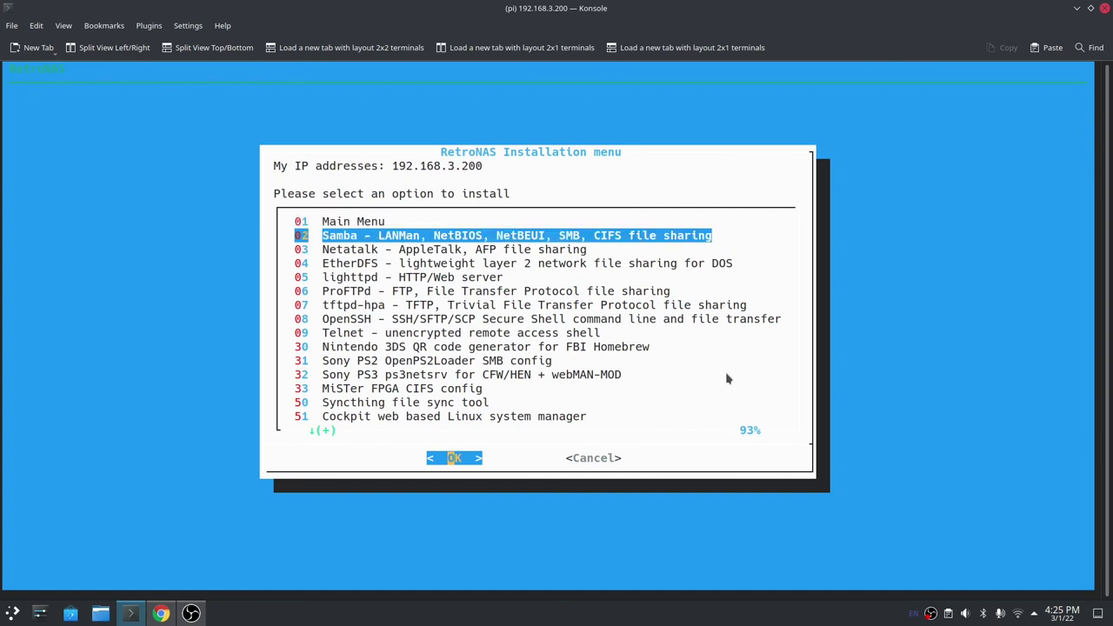
pyautogui.press('Return')
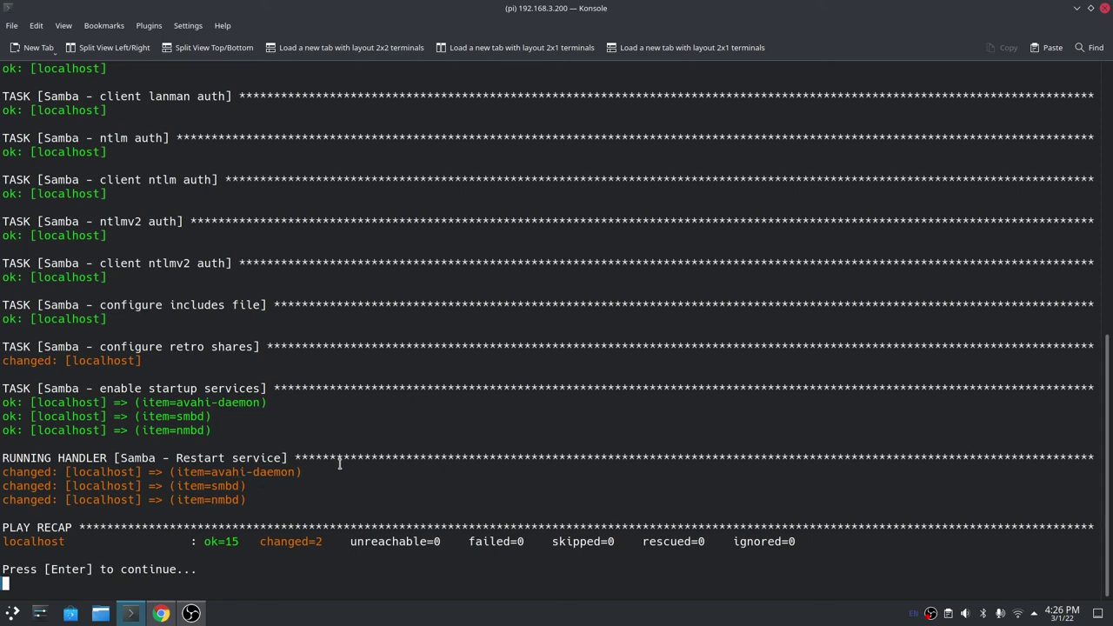
pyautogui.press('Return')
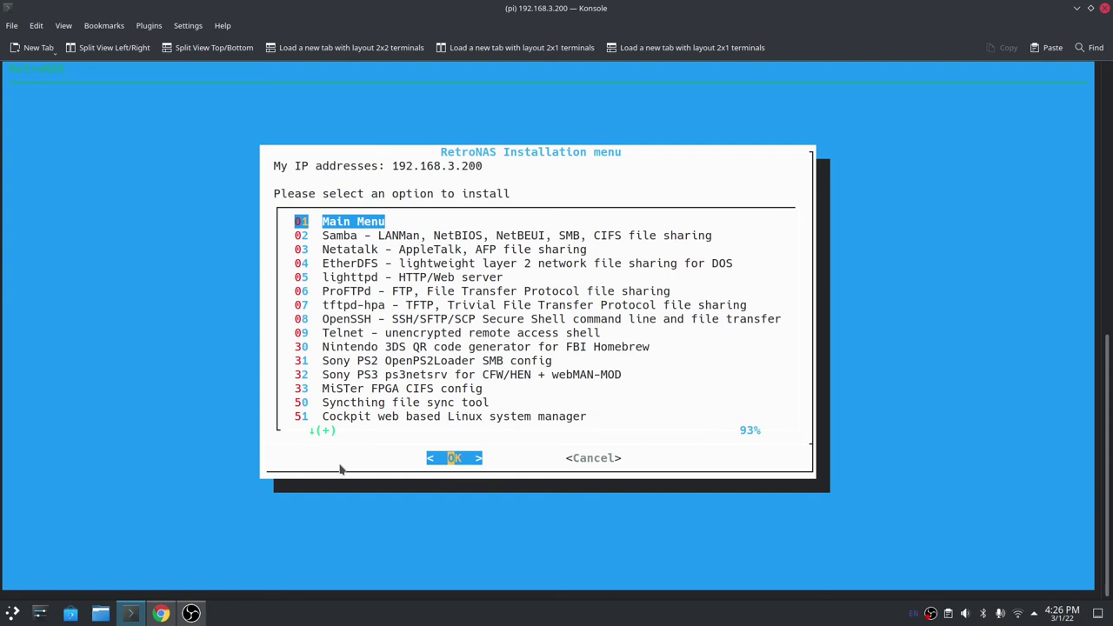
# Move through the RetroNAS service list to the main-menu entry and exit RetroNAS to the bash prompt.
pyautogui.press('Down')
pyautogui.press('Down')
pyautogui.press('Down')
pyautogui.press('Down')
pyautogui.press('Down')
pyautogui.press('Down')
pyautogui.press('Down')
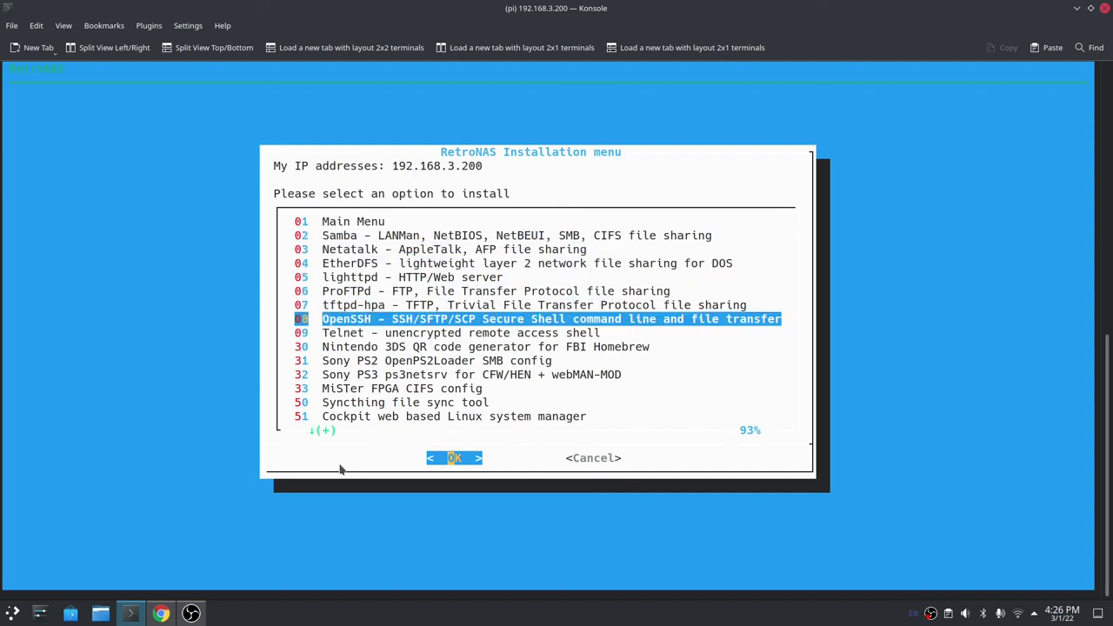
pyautogui.press('Down')
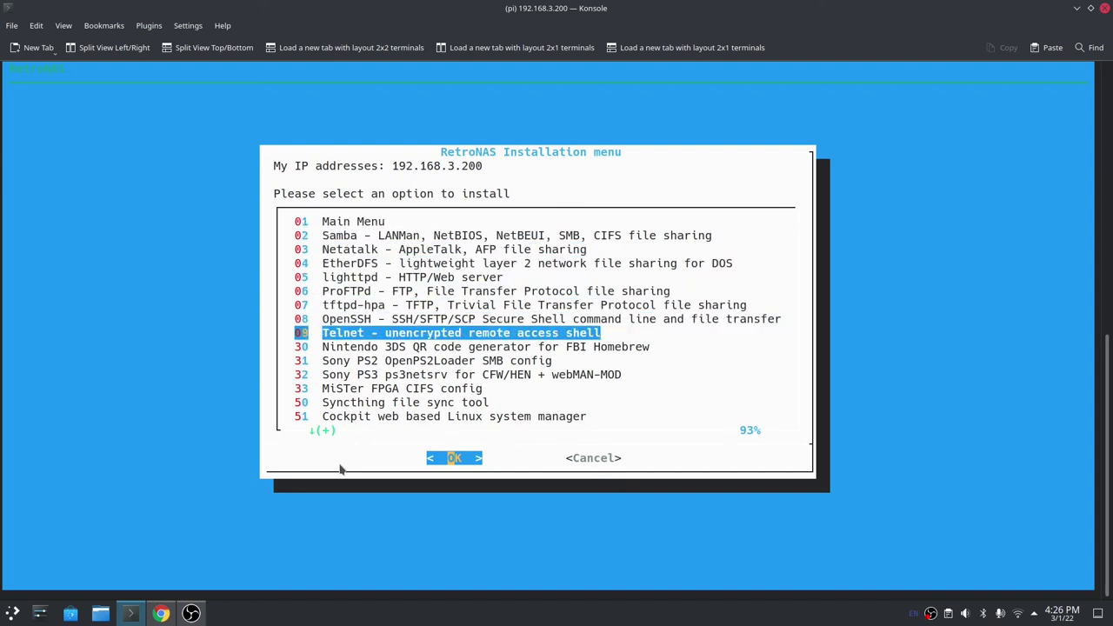
pyautogui.press('Up')
pyautogui.press('Up')
pyautogui.press('Up')
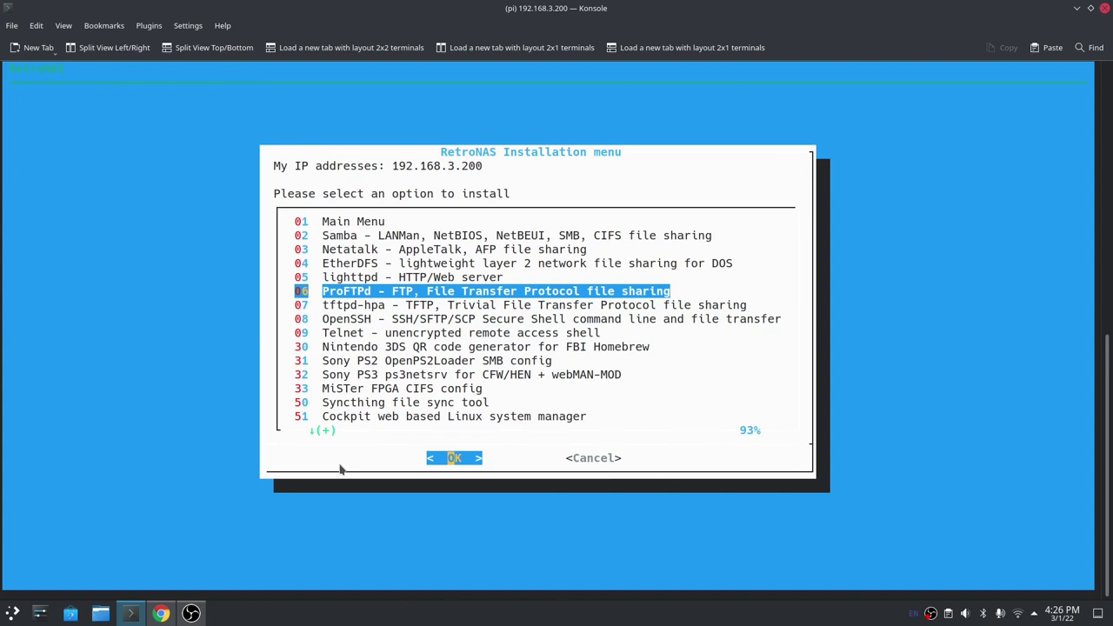
pyautogui.press('Up')
pyautogui.press('Up')
pyautogui.press('Up')
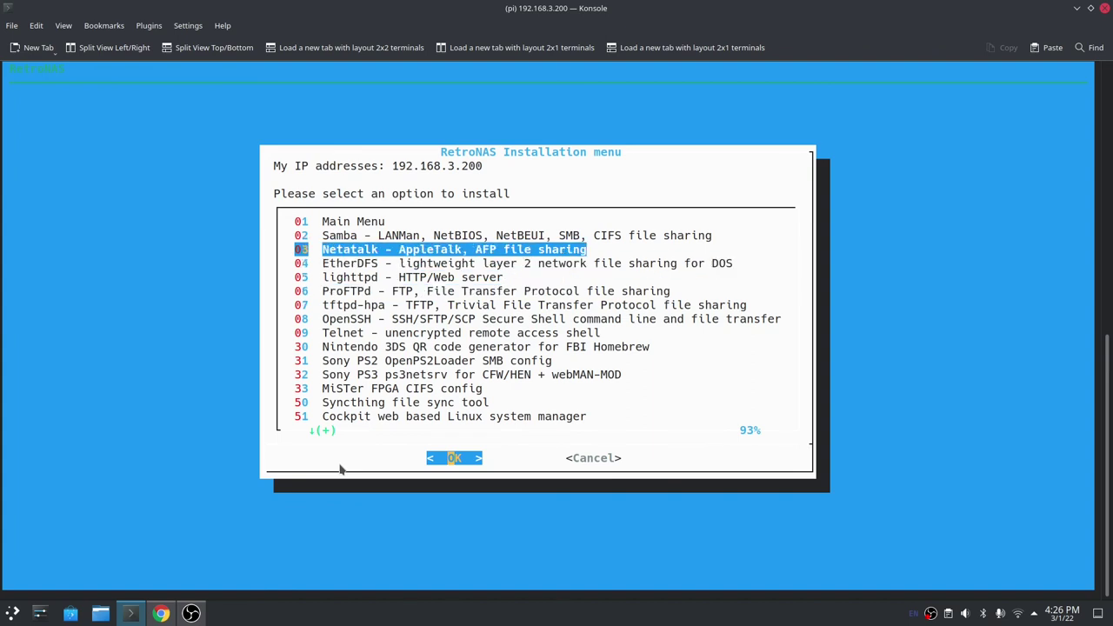
pyautogui.press('Up')
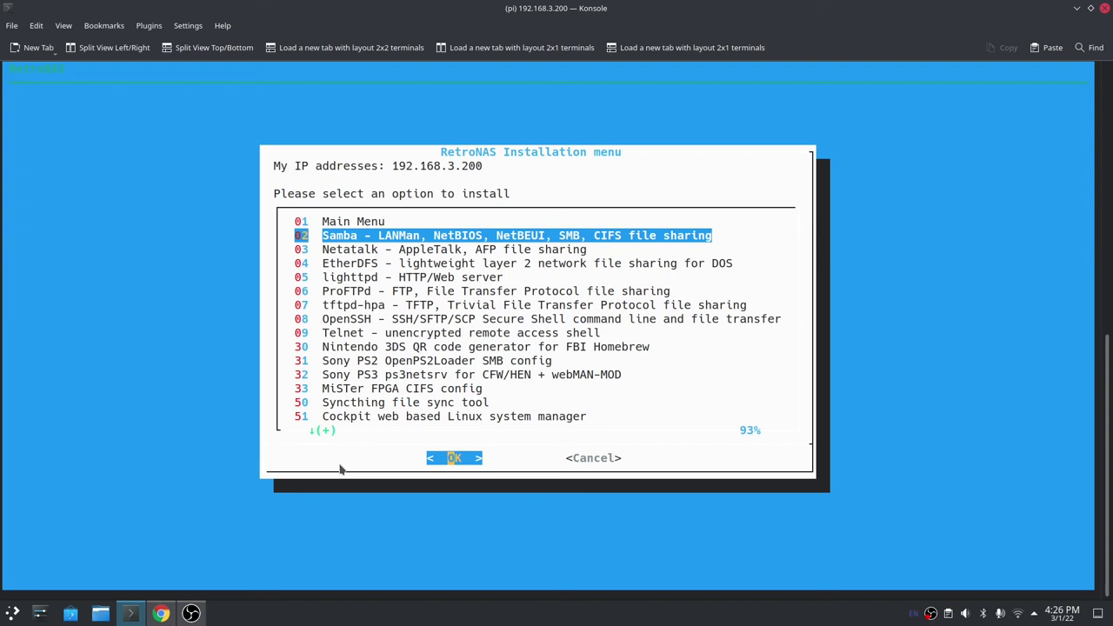
pyautogui.press('Up')
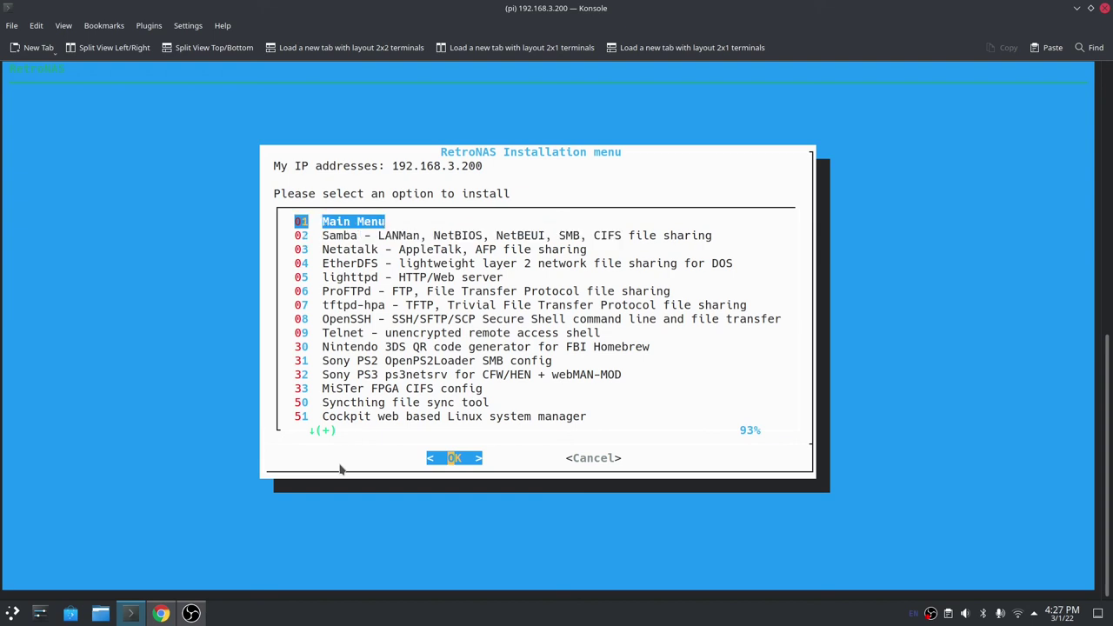
pyautogui.press('Return')
pyautogui.press('Return')
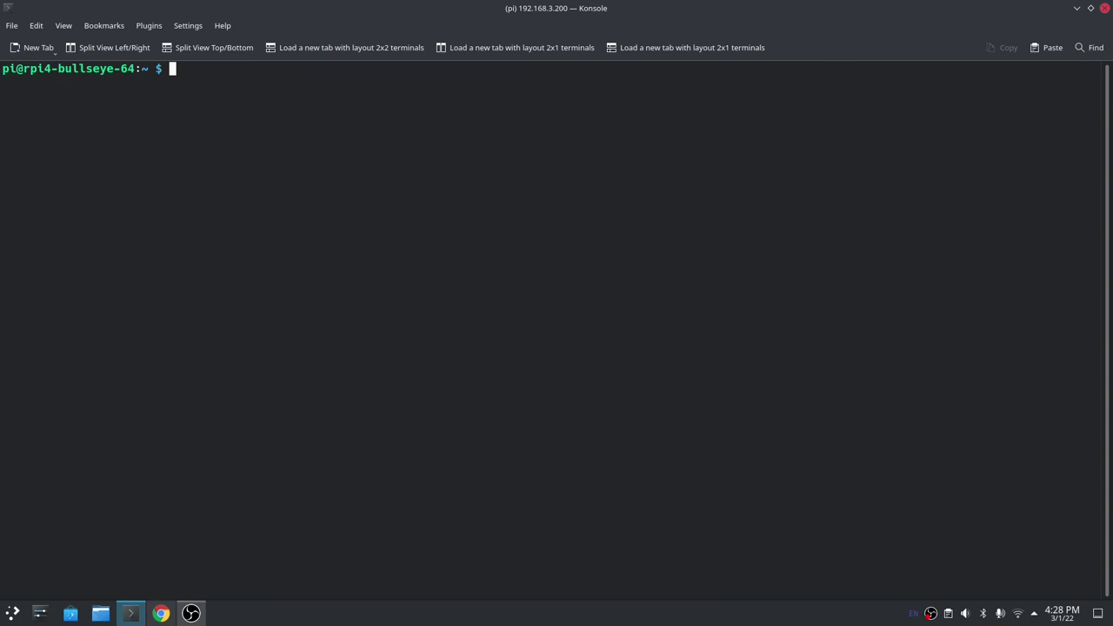
# Print /etc/fstab with cat and inspect the UUID line that mounts the drive at /storage.
pyautogui.write('cat /etc/fstab')
pyautogui.press('Return')
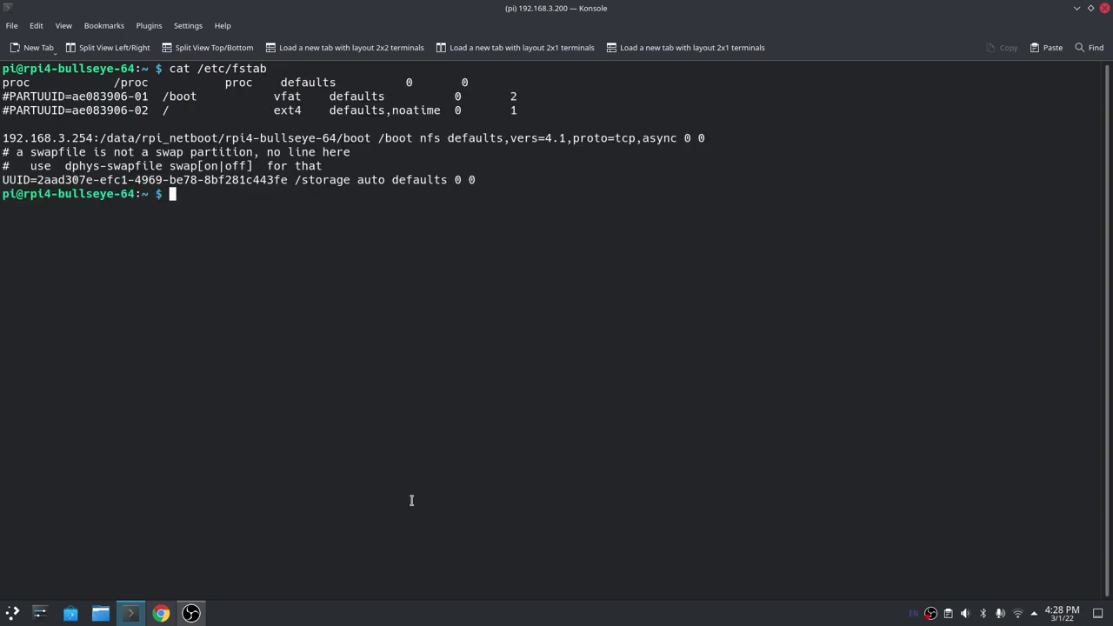
pyautogui.tripleClick(365, 180)
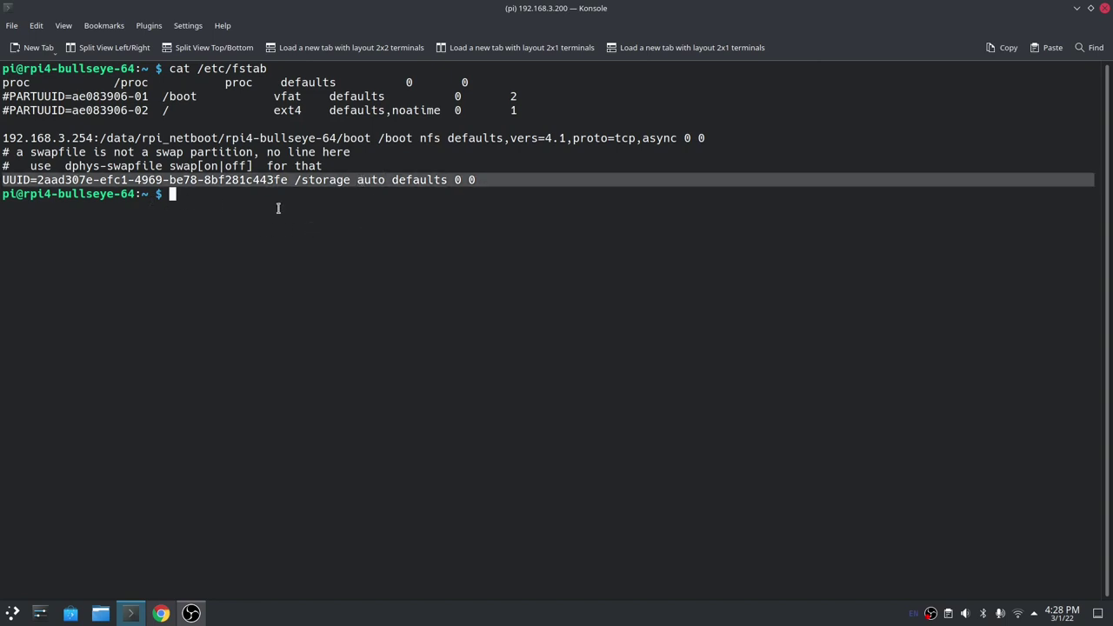
pyautogui.click(41, 181)
pyautogui.moveTo(41, 181); pyautogui.dragTo(287, 180)
pyautogui.doubleClick(326, 180)
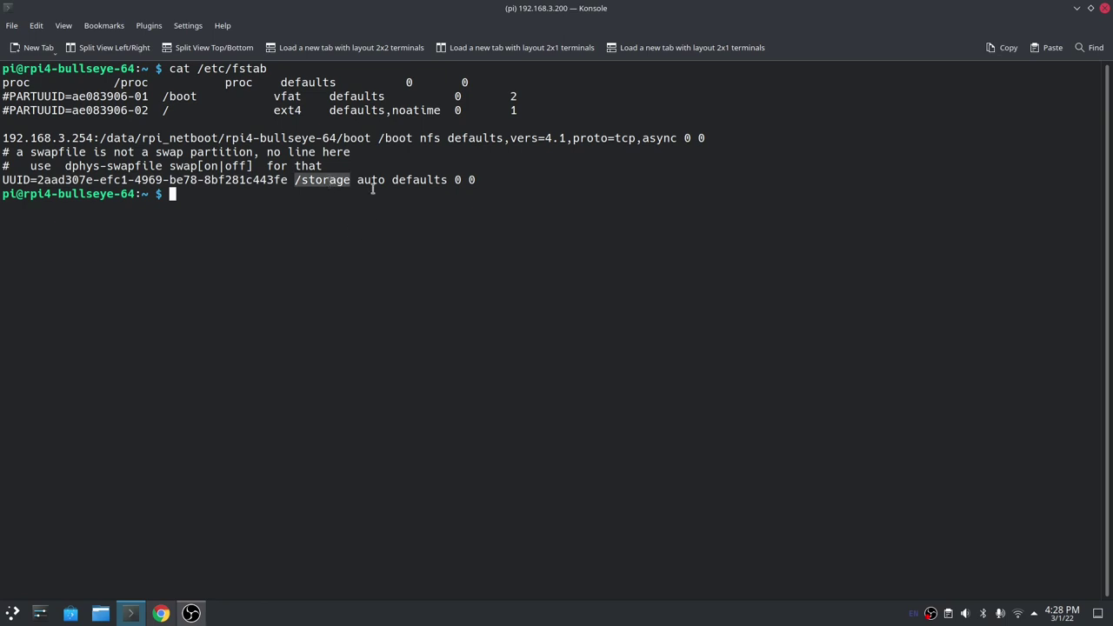
pyautogui.click(411, 237)
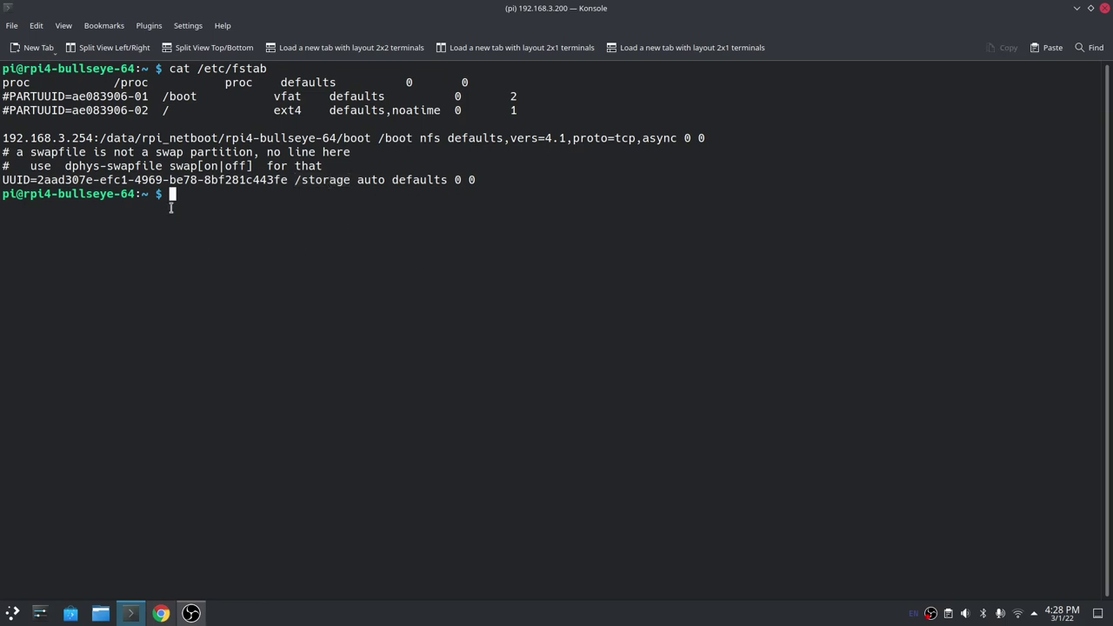
pyautogui.tripleClick(177, 179)
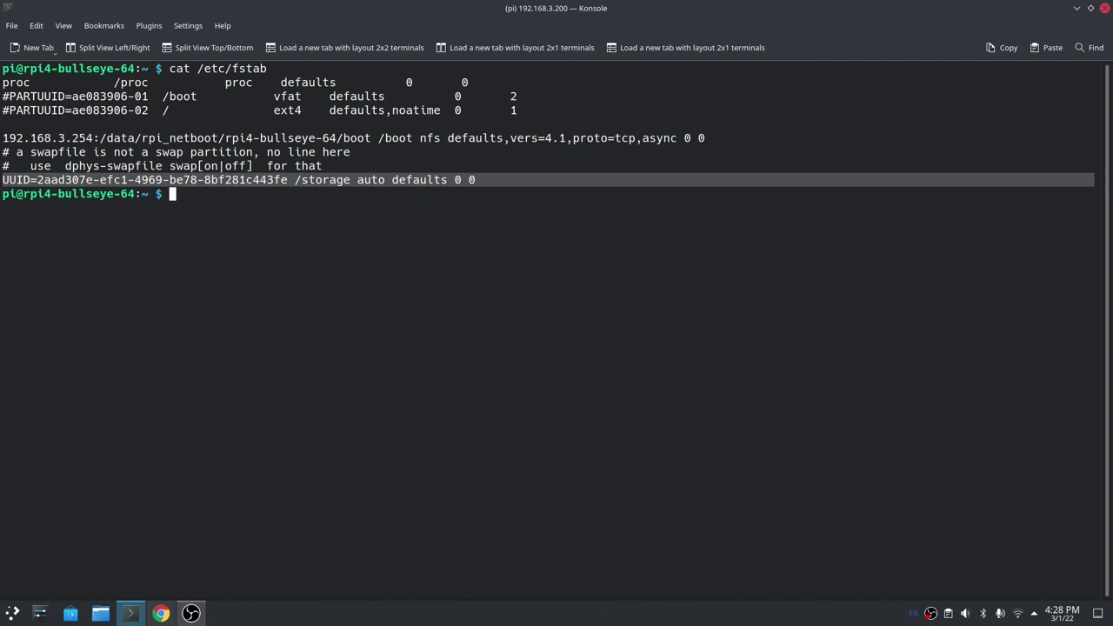
# Check the fstab 'auto' type, then return to Cockpit's Storage overview showing /dev/sda1 at /storage.
pyautogui.doubleClick(370, 179)
pyautogui.click(370, 179)
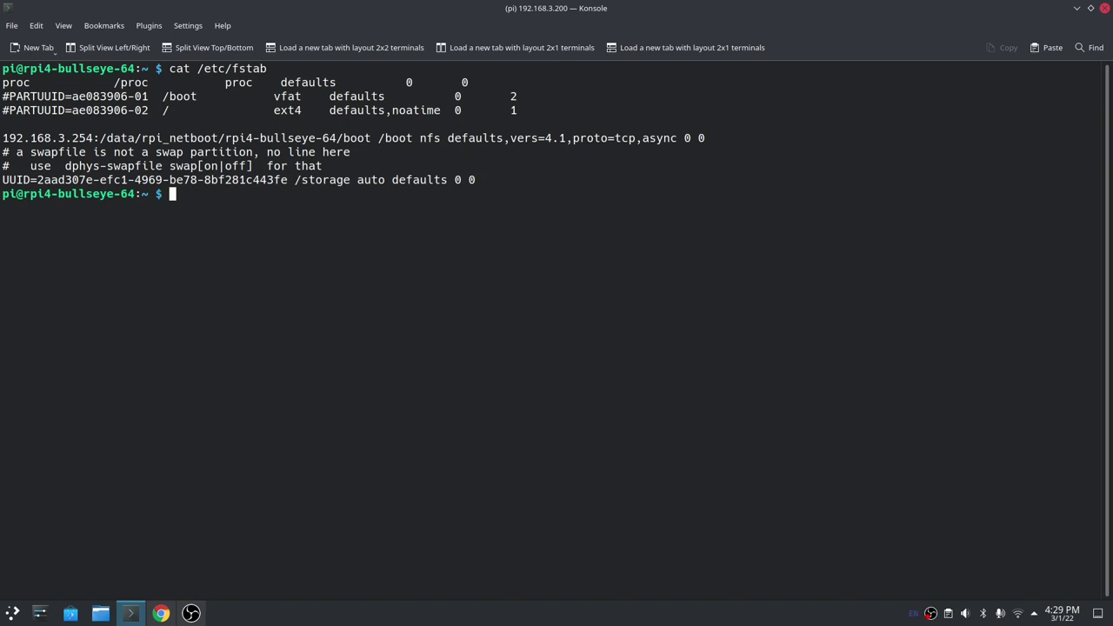
pyautogui.click(161, 613)
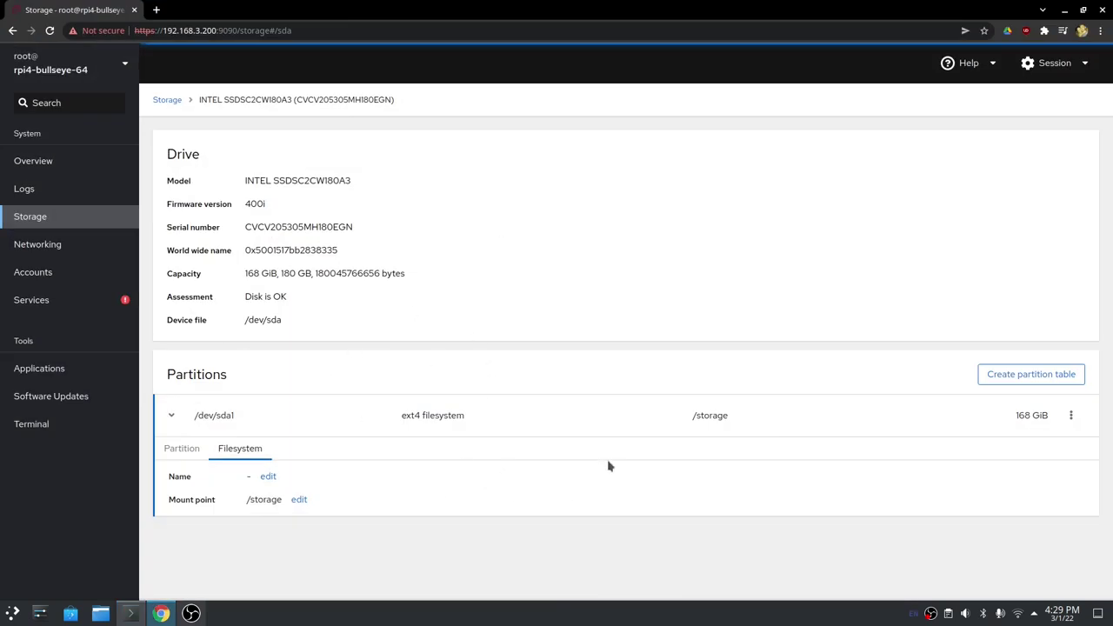
pyautogui.click(26, 223)
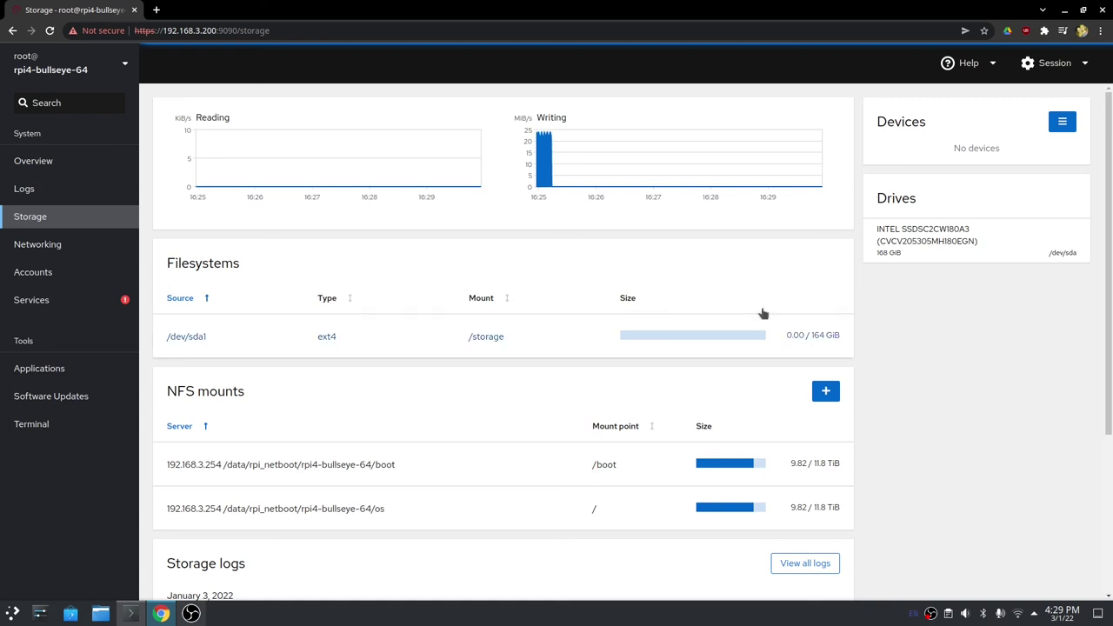
# Show Cockpit's Networking details for eth0 at 192.168.3.200/24 using DHCP.
pyautogui.click(57, 244)
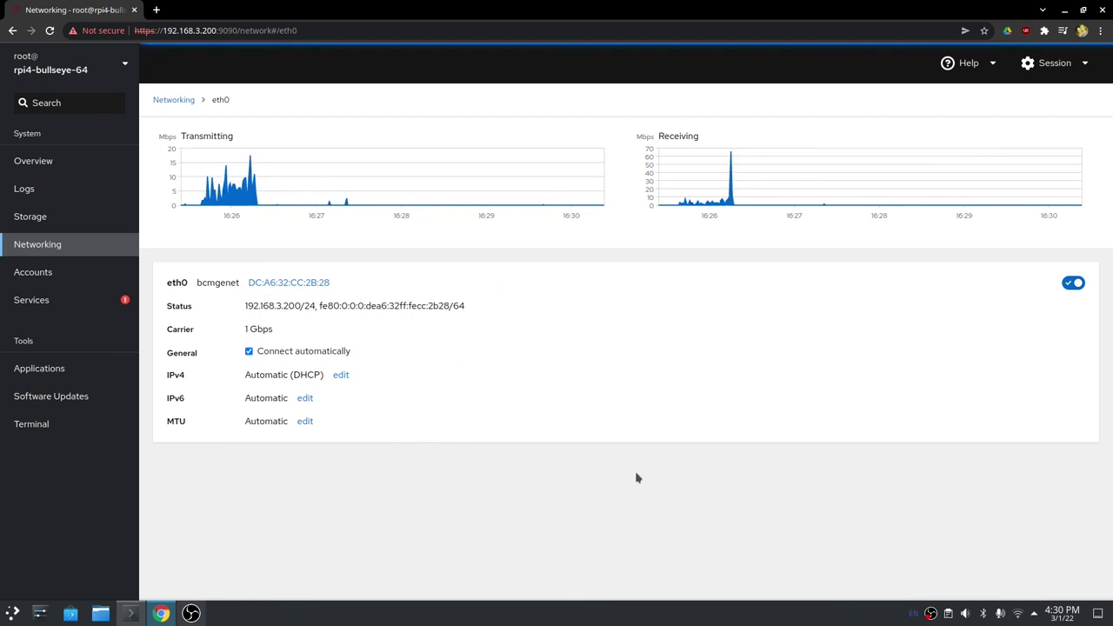
# Go back to Cockpit's Storage page listing /dev/sda1 as ext4 at /storage, 0.00 / 164 GiB.
pyautogui.click(44, 230)
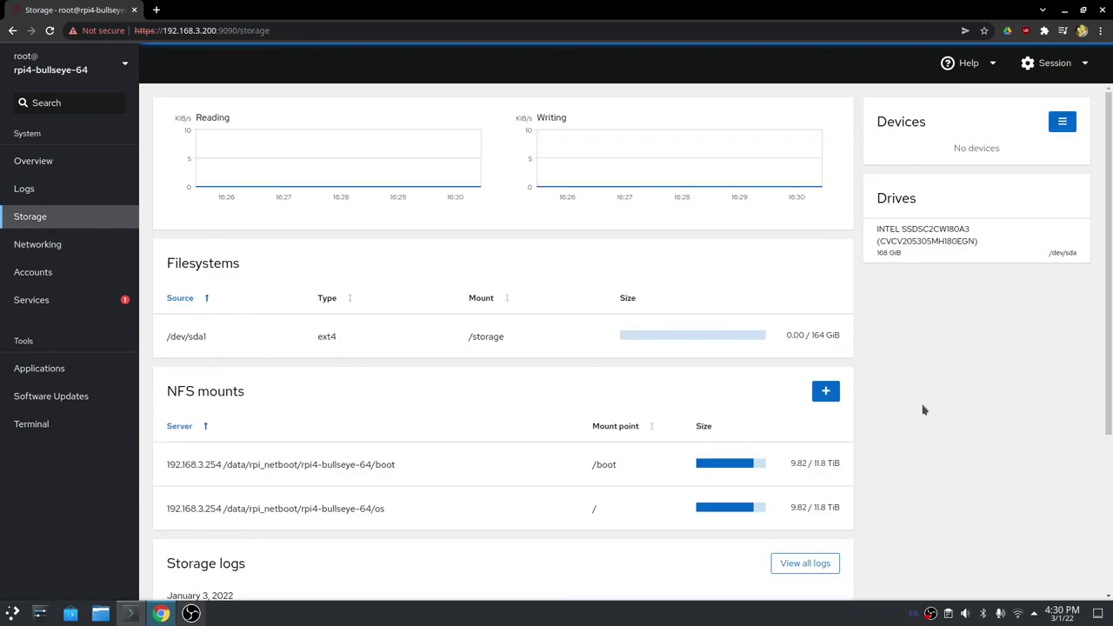